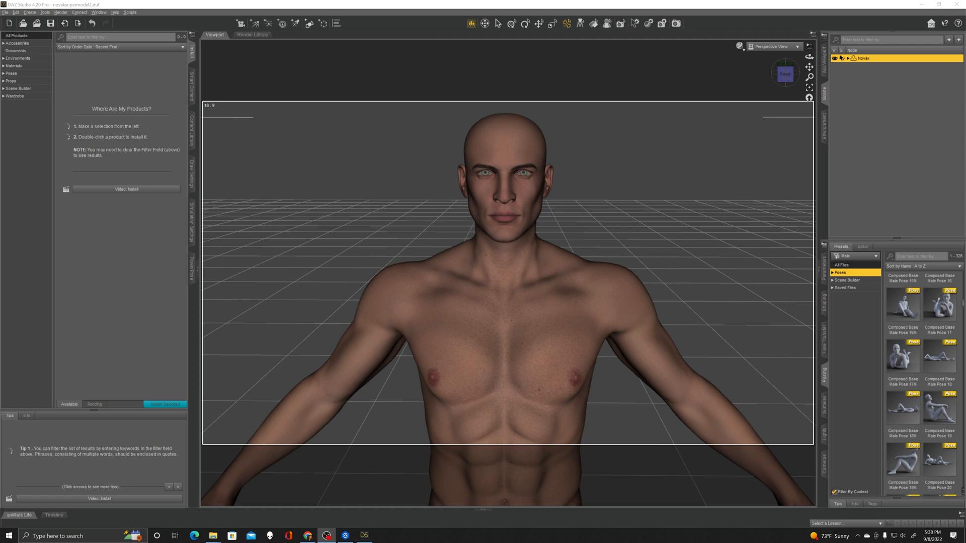
# - Export the Novak figure as a Wavefront OBJ named NovakV2, with the surface maps option set to Collect
pyautogui.click(5, 12)
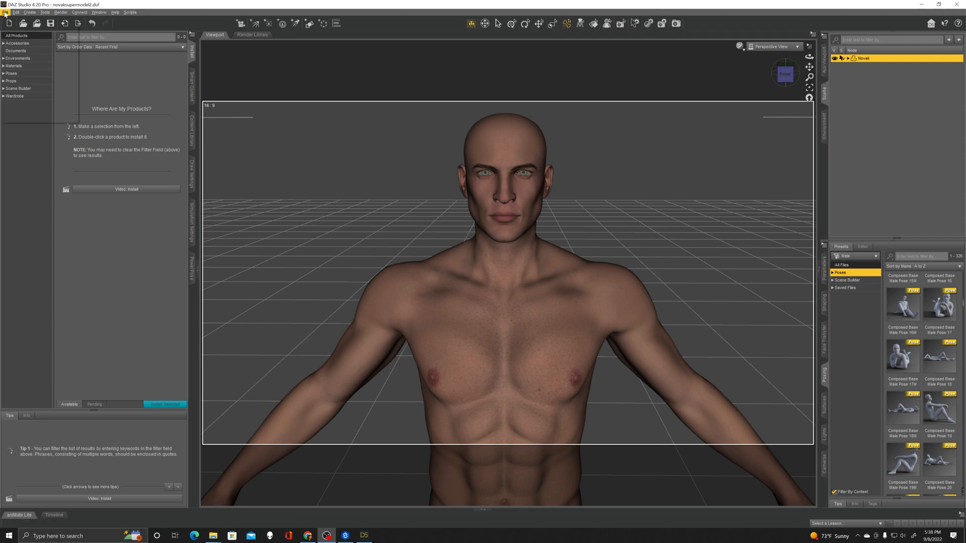
pyautogui.click(19, 101)
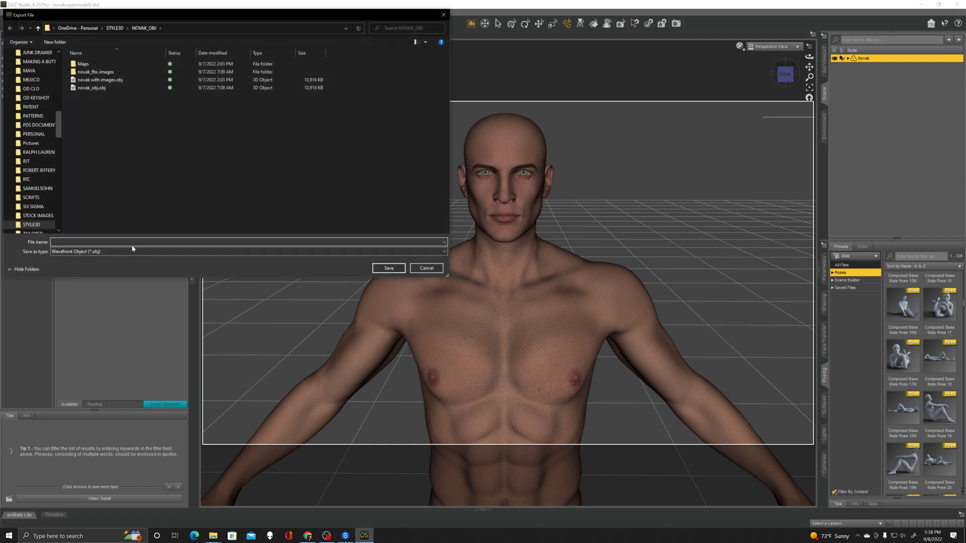
pyautogui.write('NovakV2')
pyautogui.press('Return')
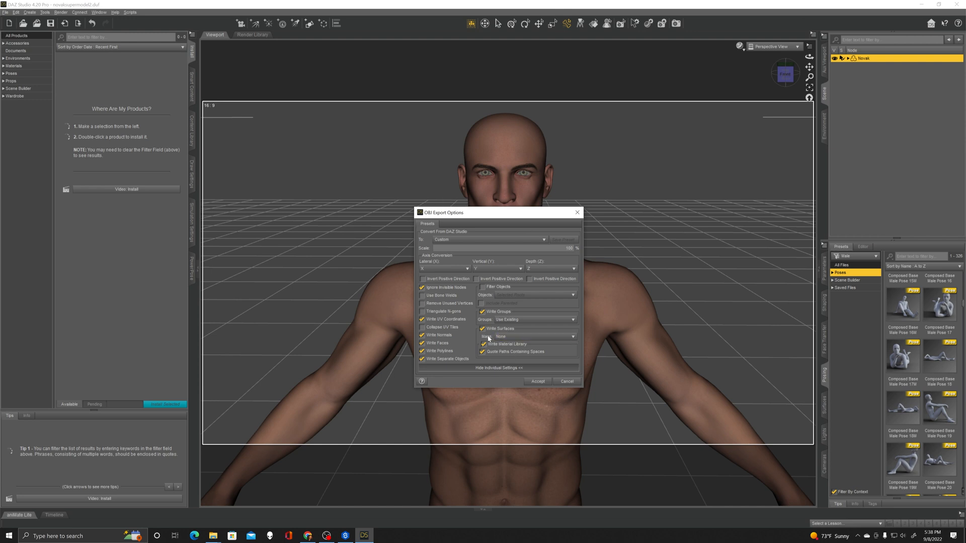
pyautogui.click(560, 340)
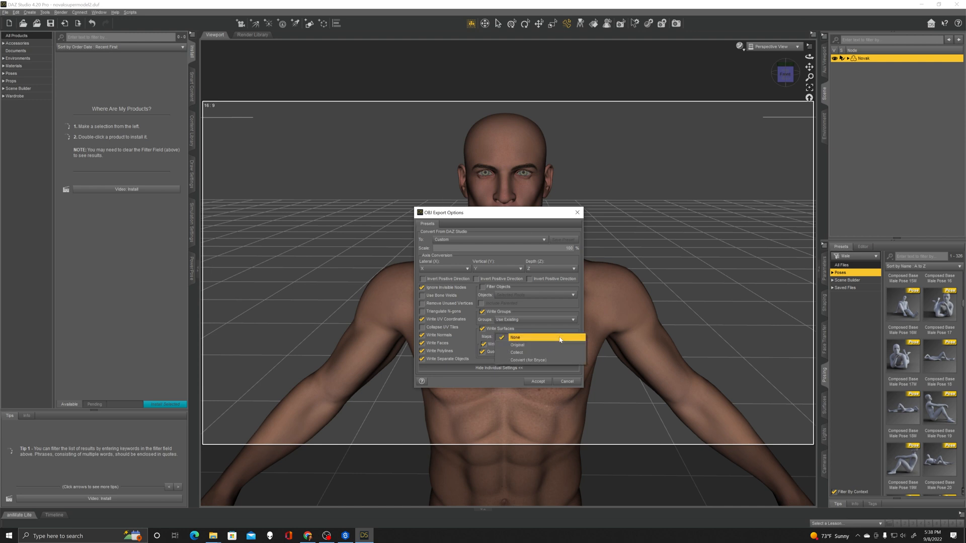
pyautogui.click(529, 354)
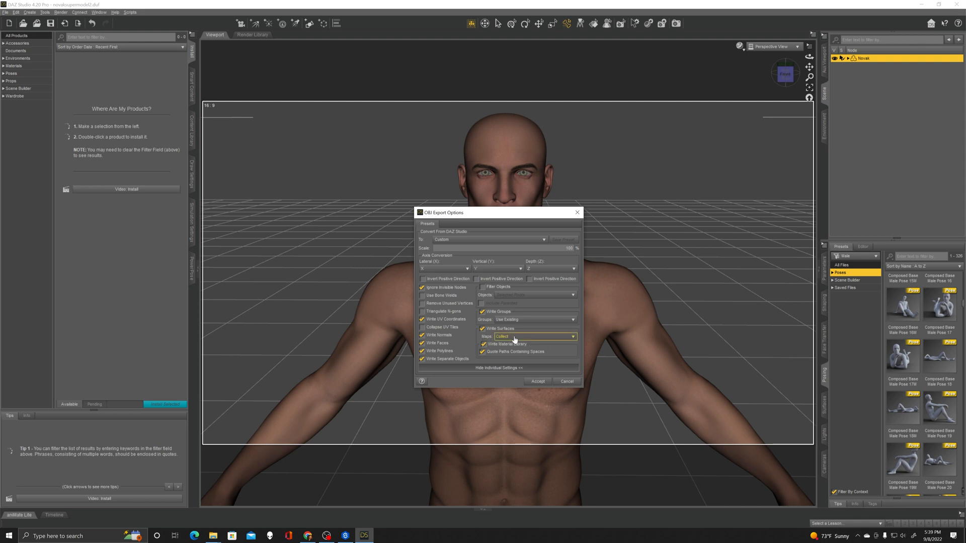
pyautogui.click(539, 382)
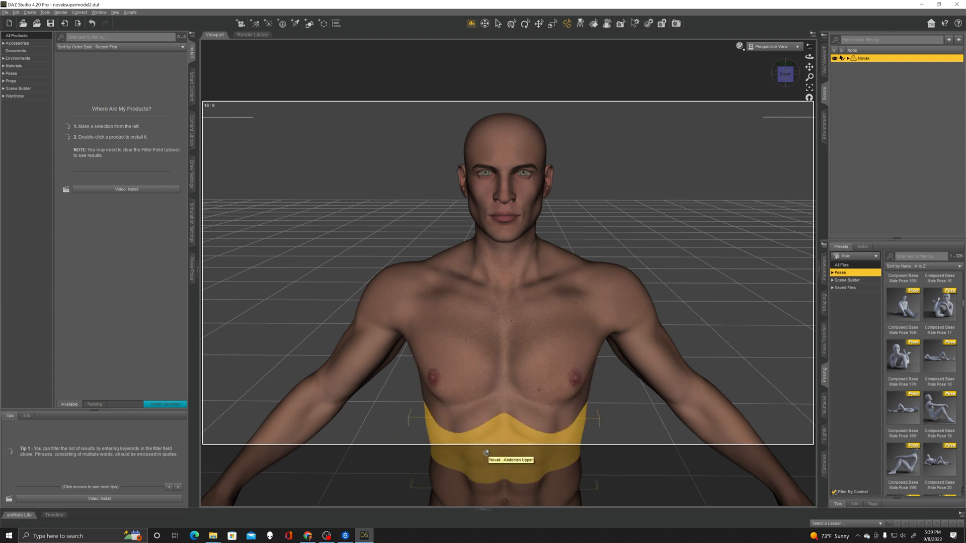
# - Switch to Style3D and import NovakV2.obj with Load Type Open, loaded as an avatar in cm at 100% scale
pyautogui.click(345, 536)
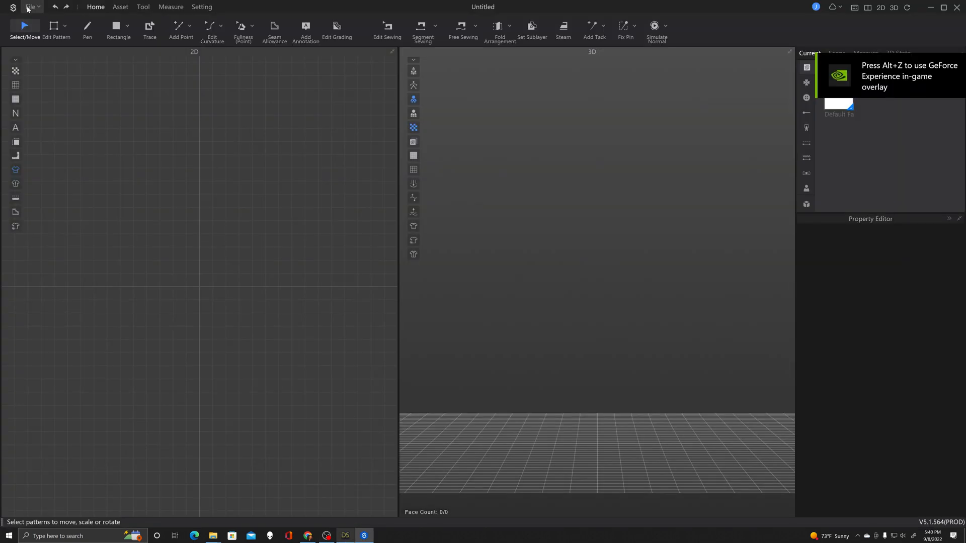
pyautogui.click(29, 7)
pyautogui.moveTo(54, 96)
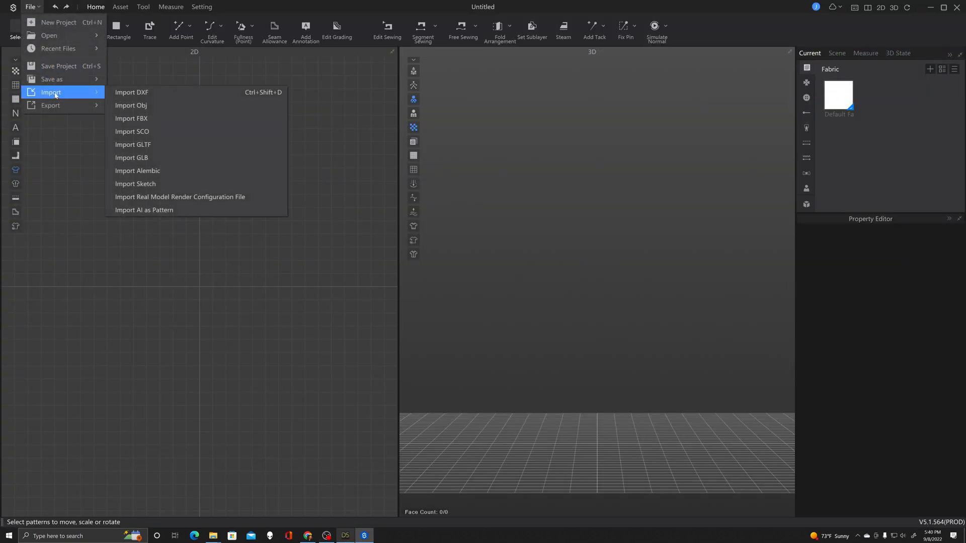
pyautogui.click(164, 106)
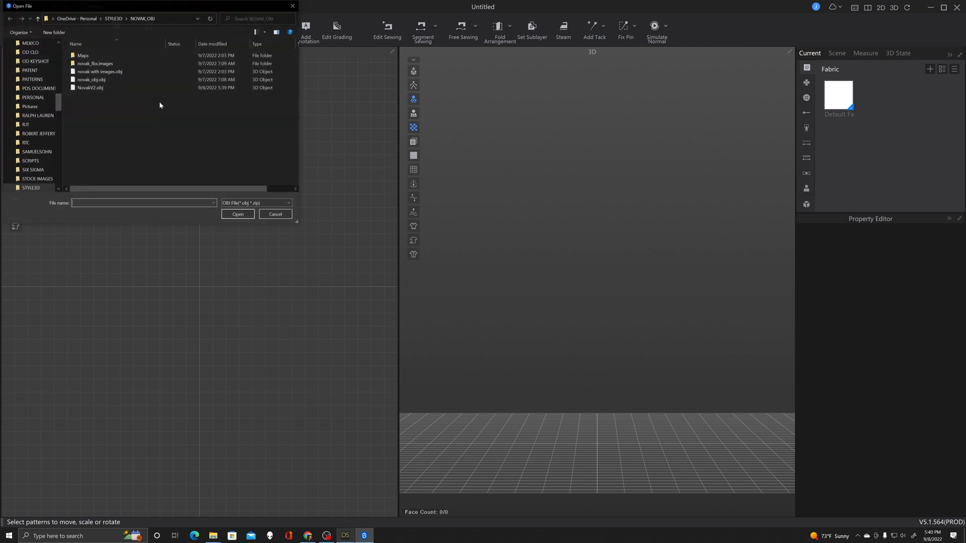
pyautogui.click(96, 90)
pyautogui.click(238, 215)
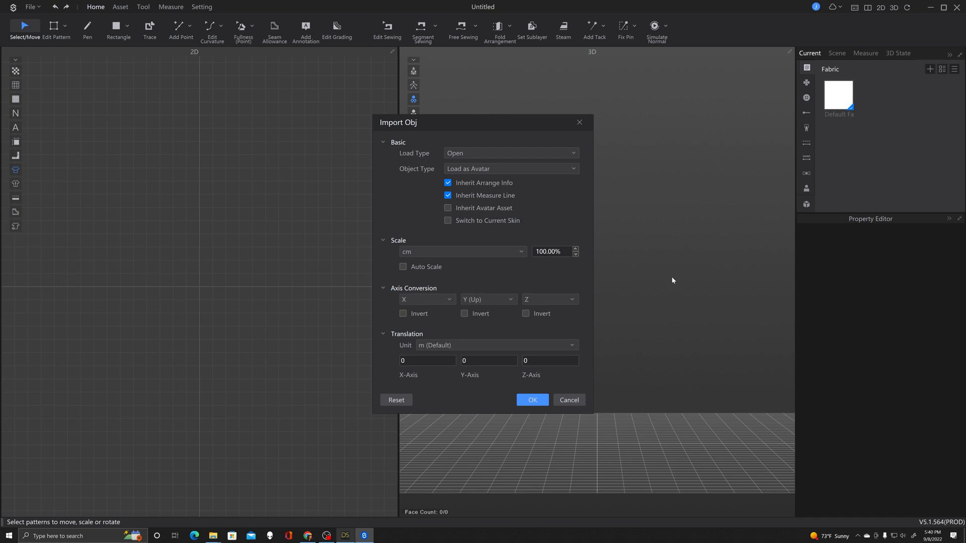
pyautogui.click(547, 404)
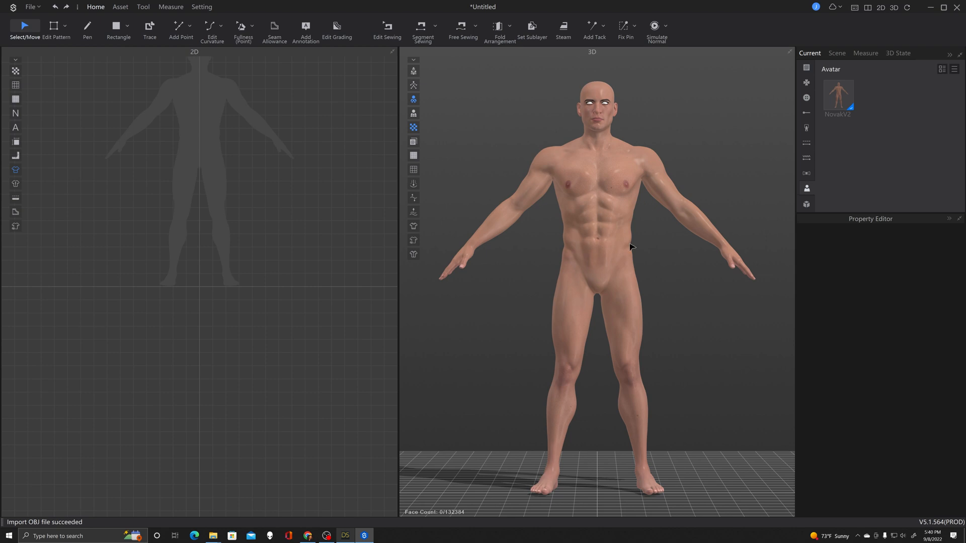
# - Apply FINovak_Lashes.jpg from the Maps folder as the transparent map of the avatar's Eyelashes material
pyautogui.scroll(1, 643, 120)
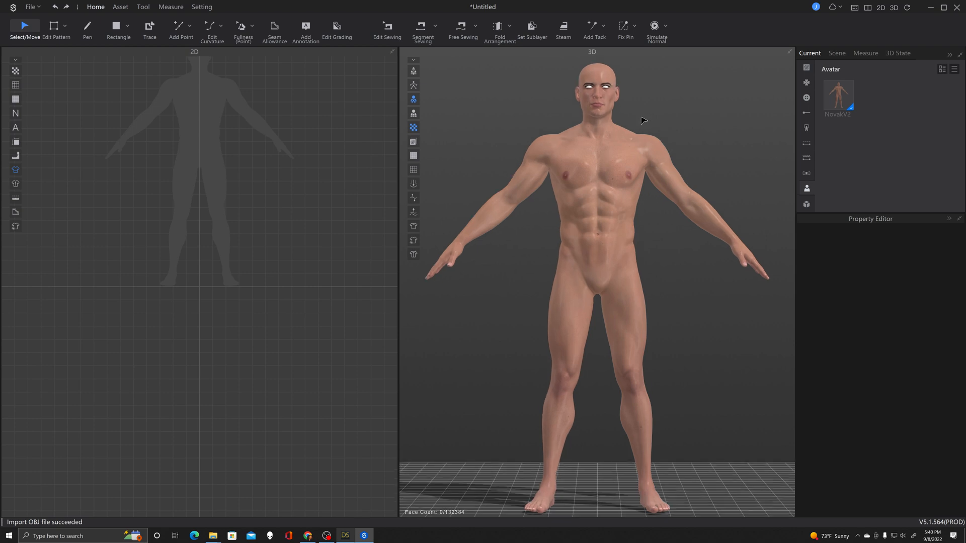
pyautogui.scroll(1, 642, 120)
pyautogui.scroll(4, 626, 199)
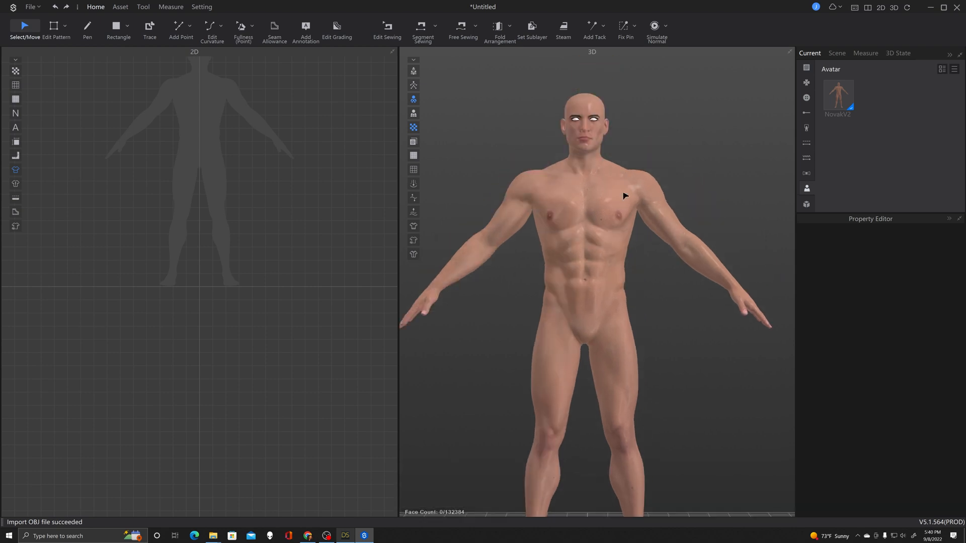
pyautogui.scroll(3, 518, 248)
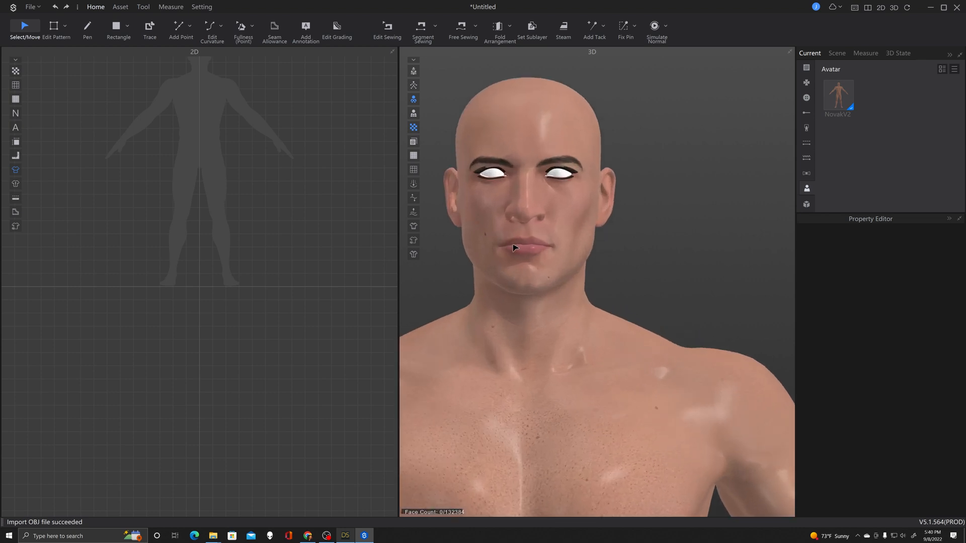
pyautogui.moveTo(598, 201); pyautogui.dragTo(624, 347, button='middle')
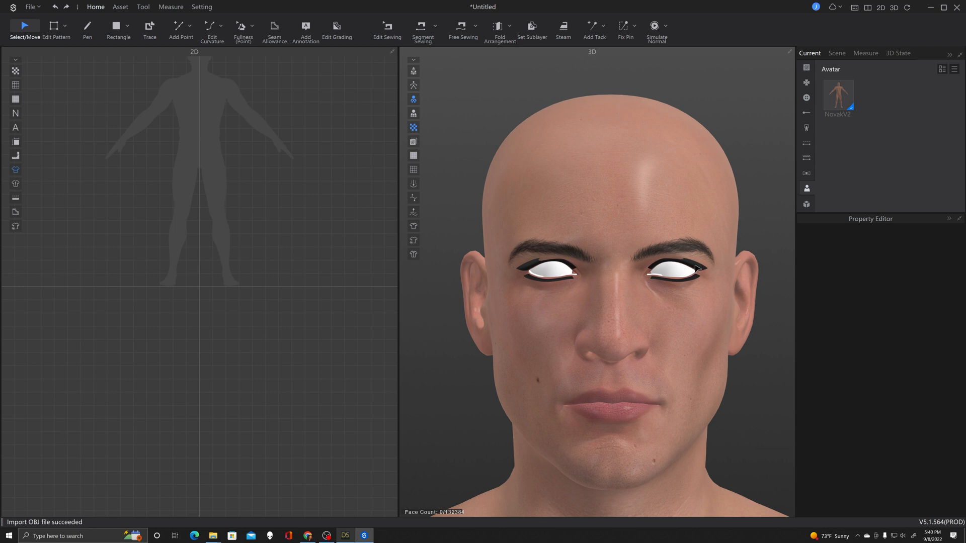
pyautogui.click(696, 269)
pyautogui.scroll(-3, 865, 416)
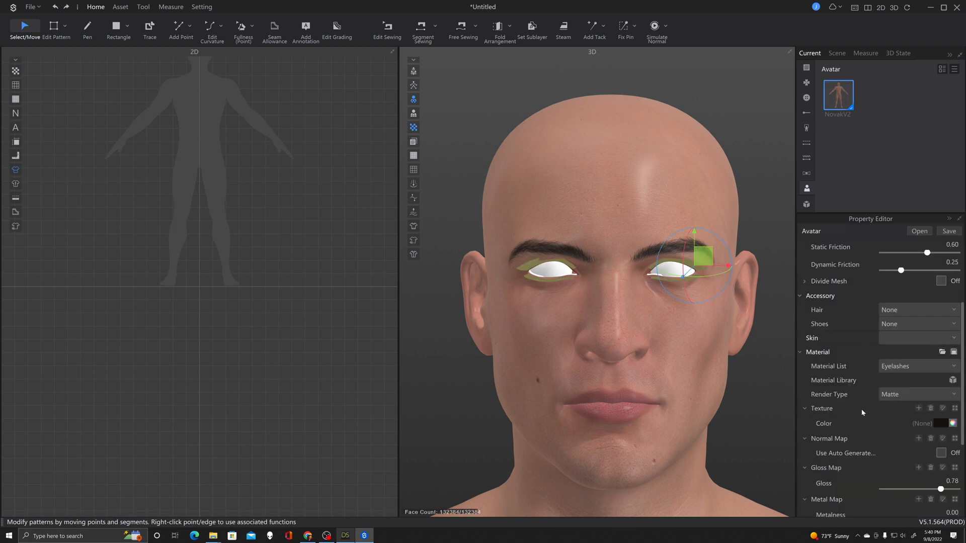
pyautogui.scroll(-3, 897, 451)
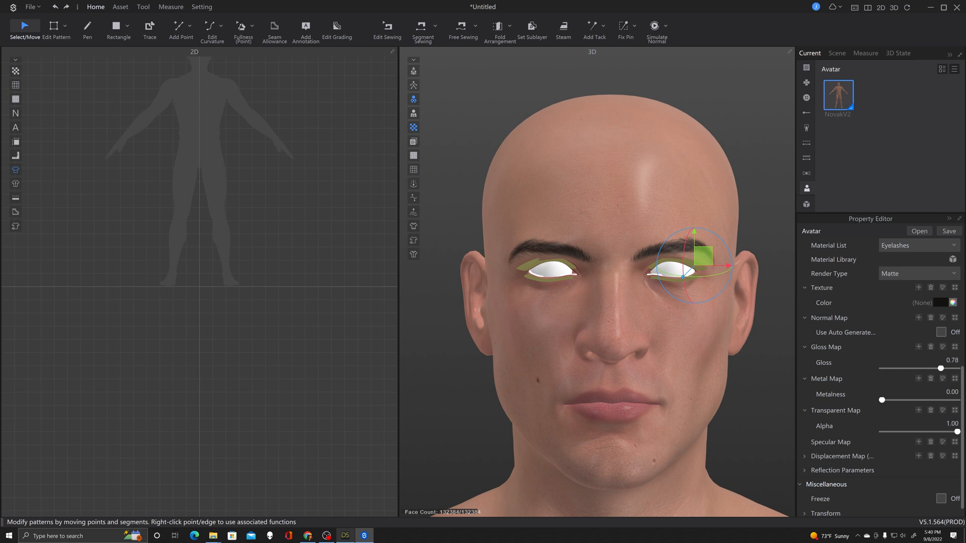
pyautogui.click(919, 412)
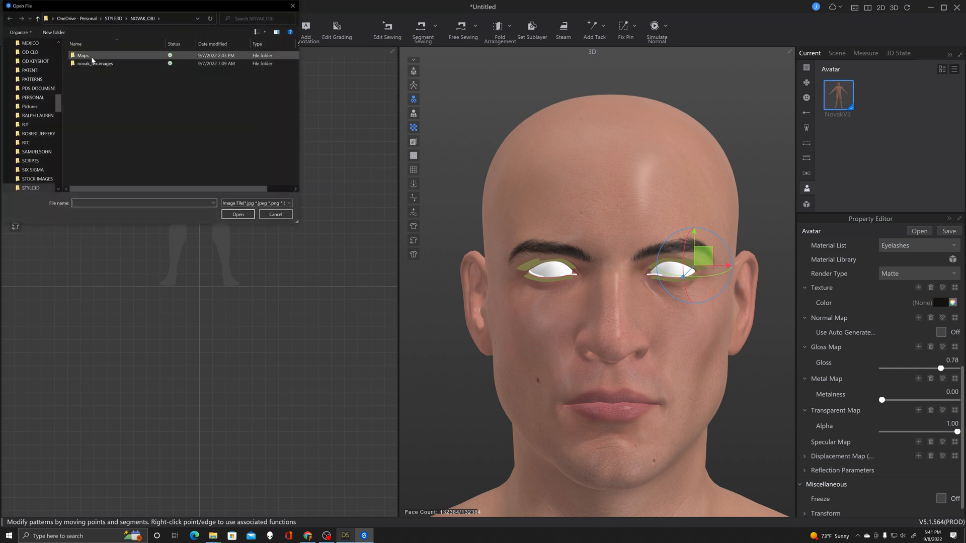
pyautogui.doubleClick(83, 56)
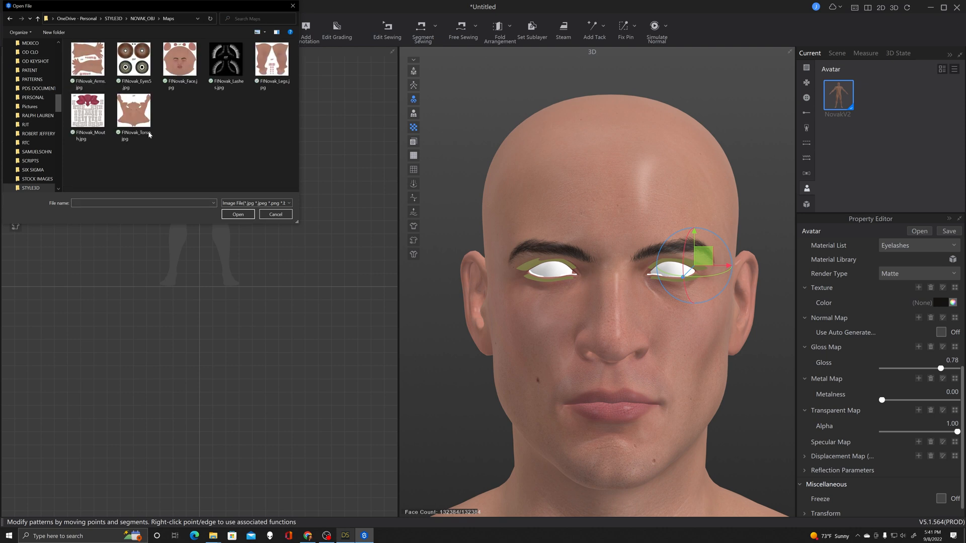
pyautogui.click(228, 63)
pyautogui.click(238, 214)
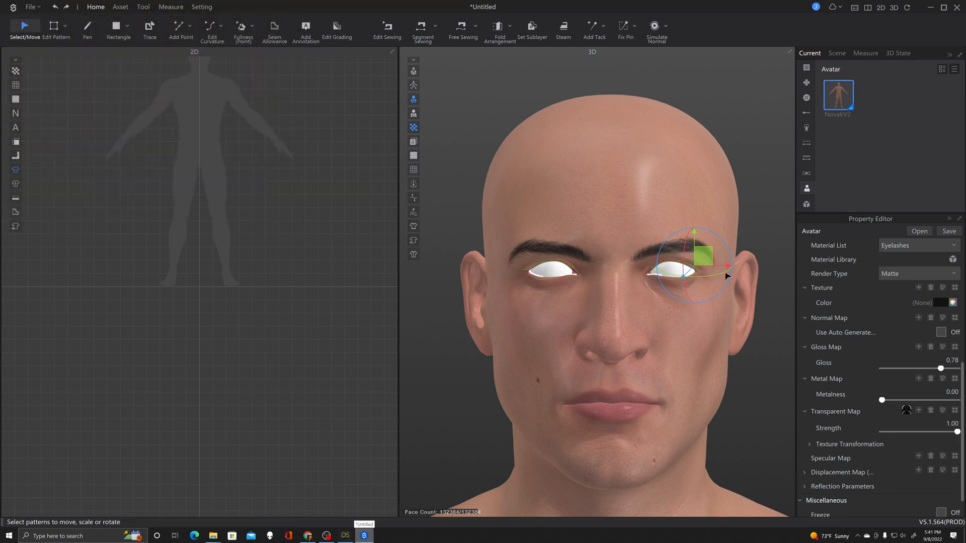
pyautogui.scroll(-2, 731, 276)
pyautogui.scroll(4, 730, 275)
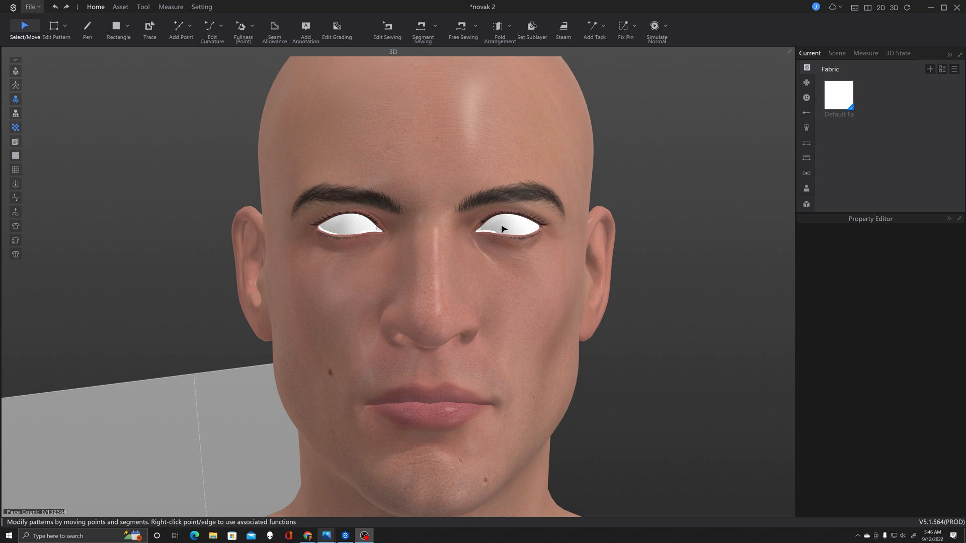
# - Give the avatar's EyeMoisture material the FINovak_Eyes5.jpg texture from the Maps folder and the Glass (Render Only) render type
pyautogui.click(499, 224)
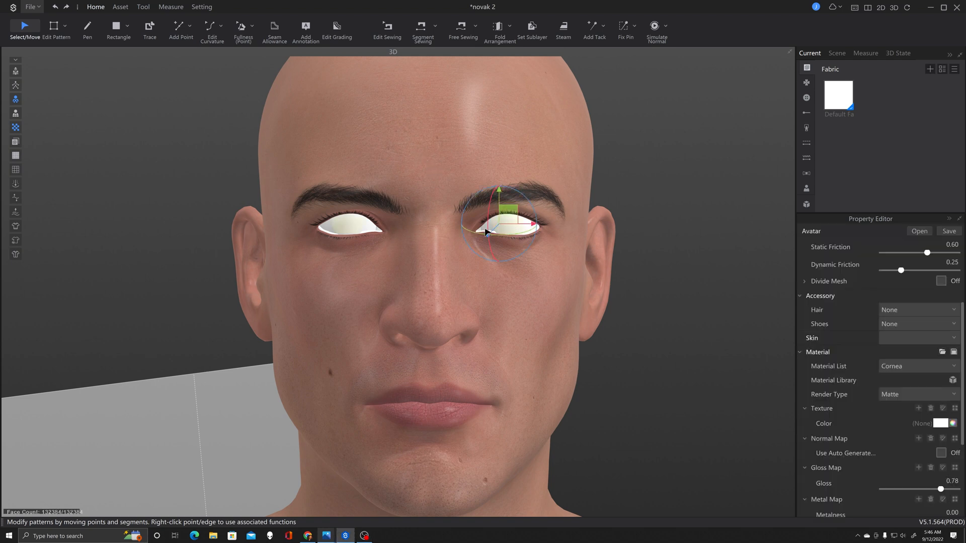
pyautogui.click(486, 231)
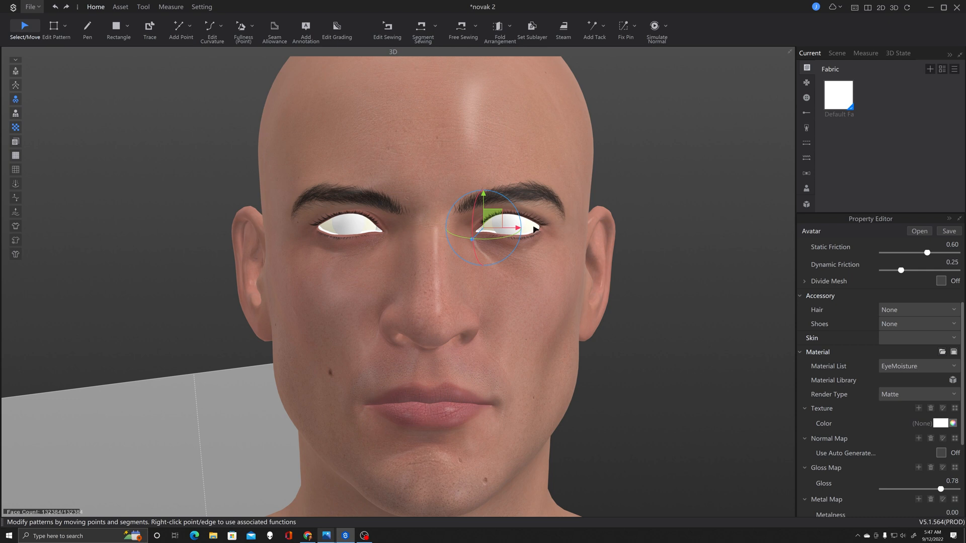
pyautogui.click(909, 367)
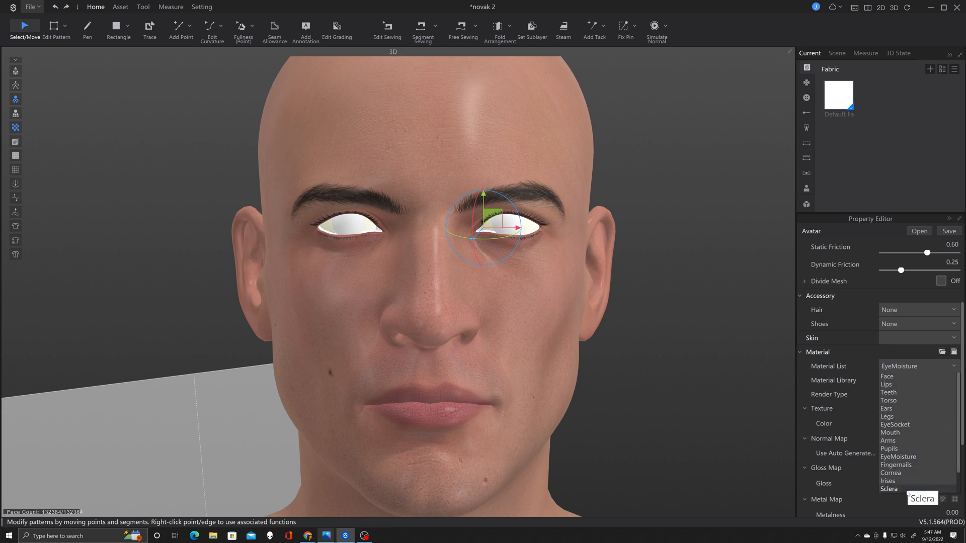
pyautogui.click(852, 359)
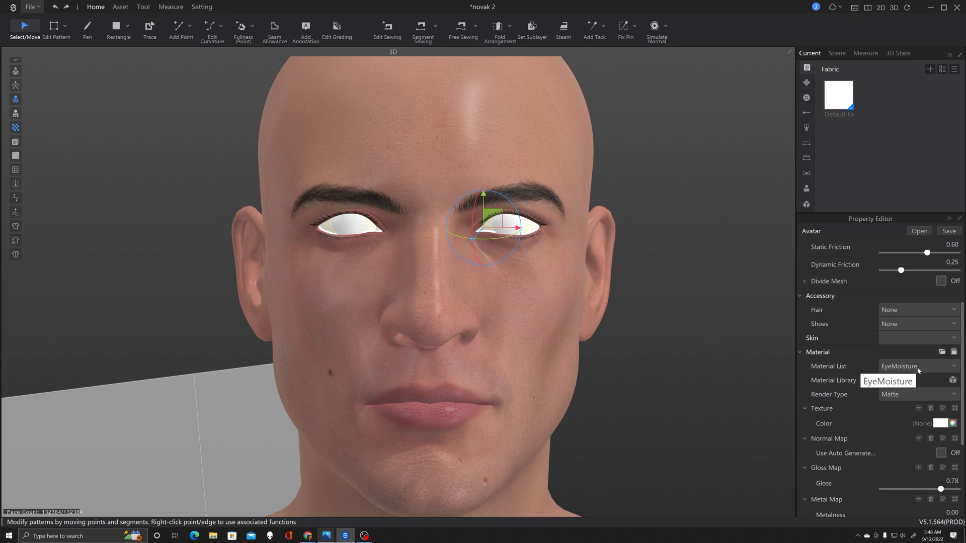
pyautogui.click(918, 408)
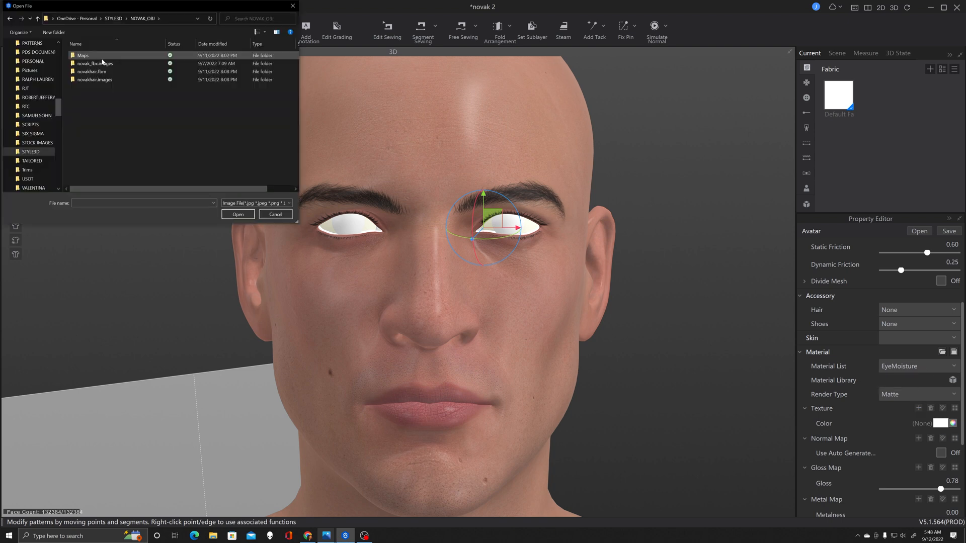
pyautogui.doubleClick(101, 56)
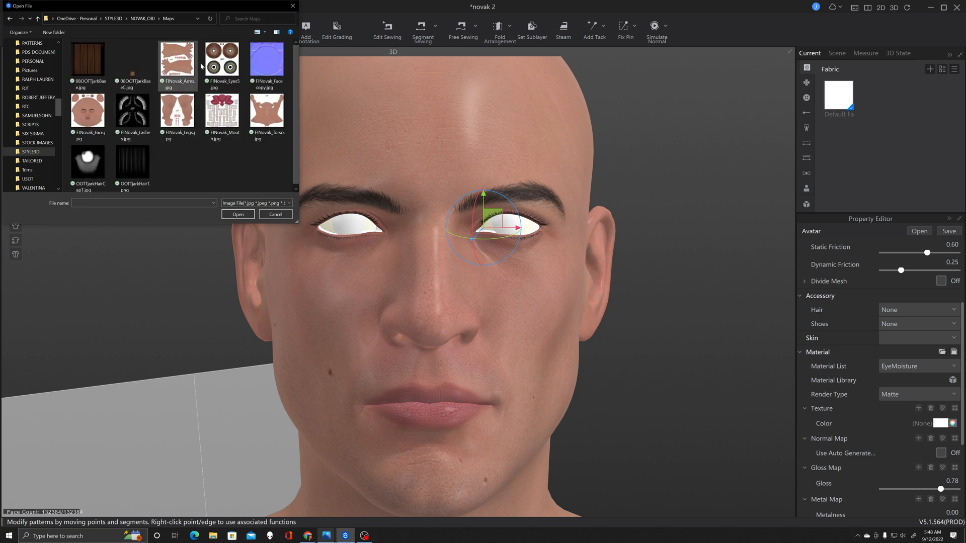
pyautogui.click(218, 59)
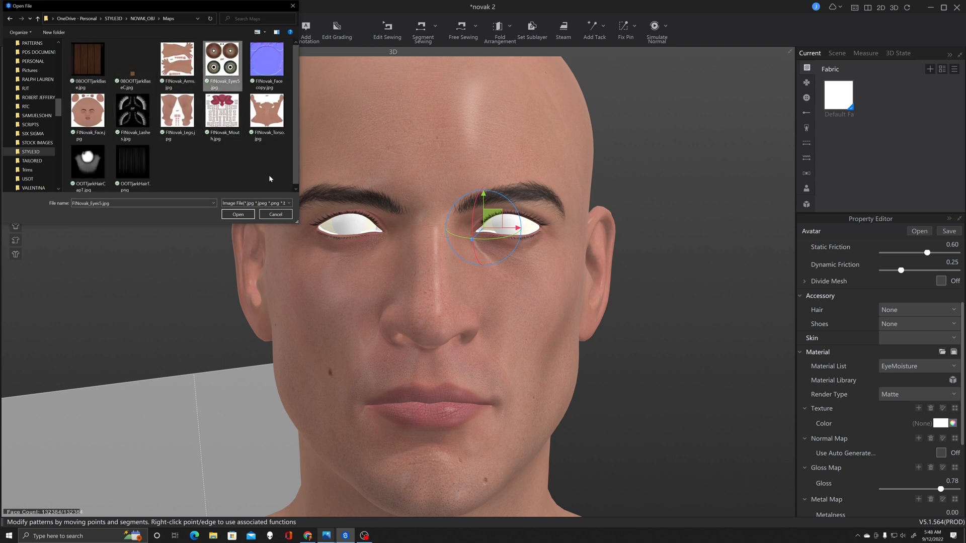
pyautogui.click(244, 215)
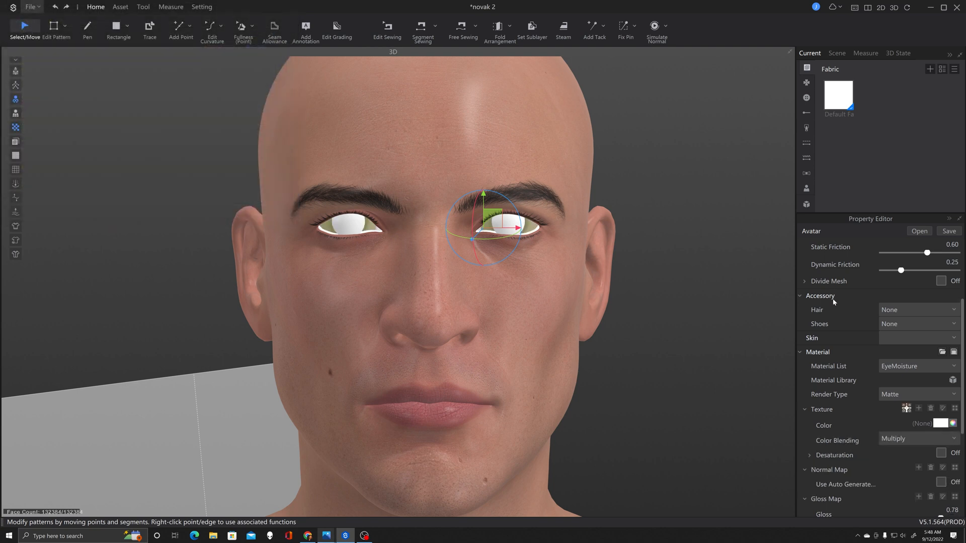
pyautogui.click(932, 395)
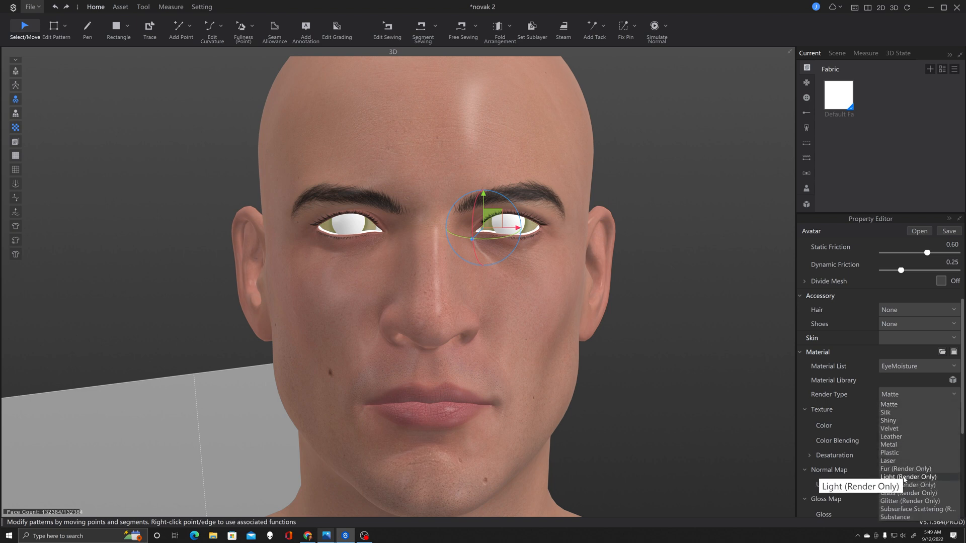
pyautogui.click(908, 494)
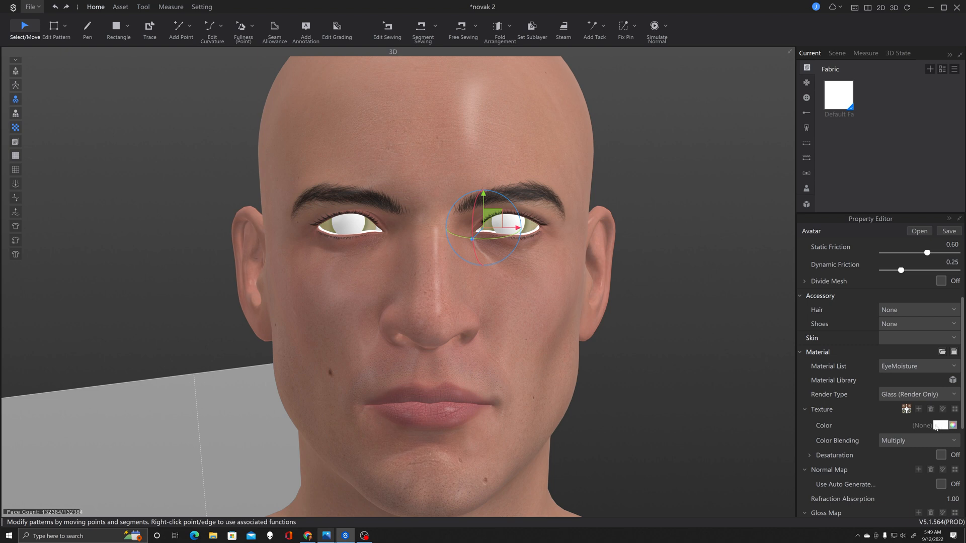
# - Give the avatar's Sclera material the FINovak_Eyes5.jpg texture from the Maps folder and the Shiny render type
pyautogui.click(938, 368)
pyautogui.click(894, 488)
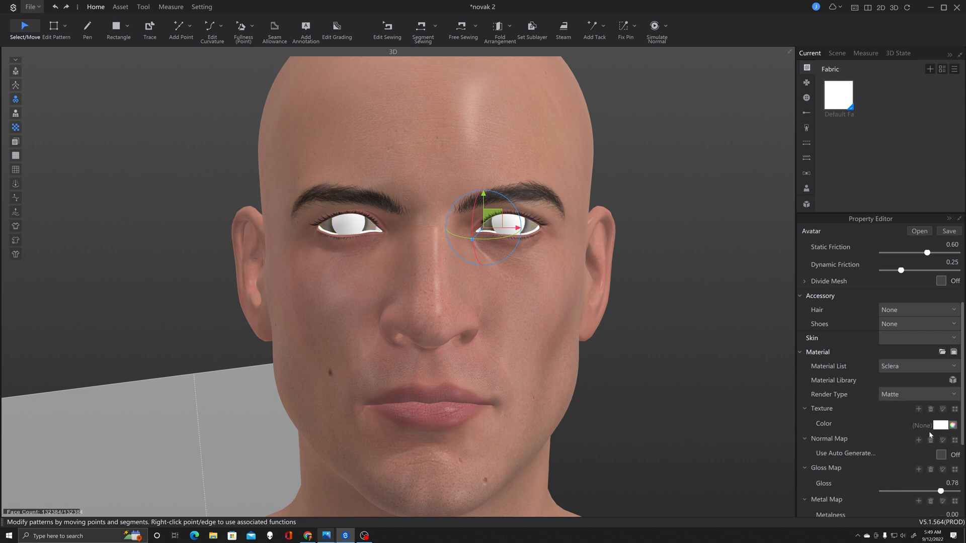
pyautogui.click(919, 410)
pyautogui.click(222, 60)
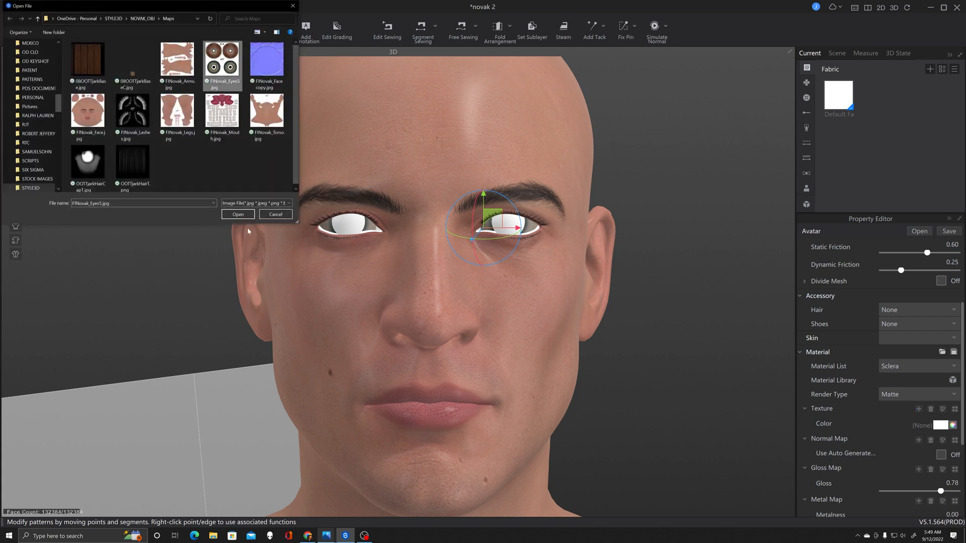
pyautogui.click(238, 214)
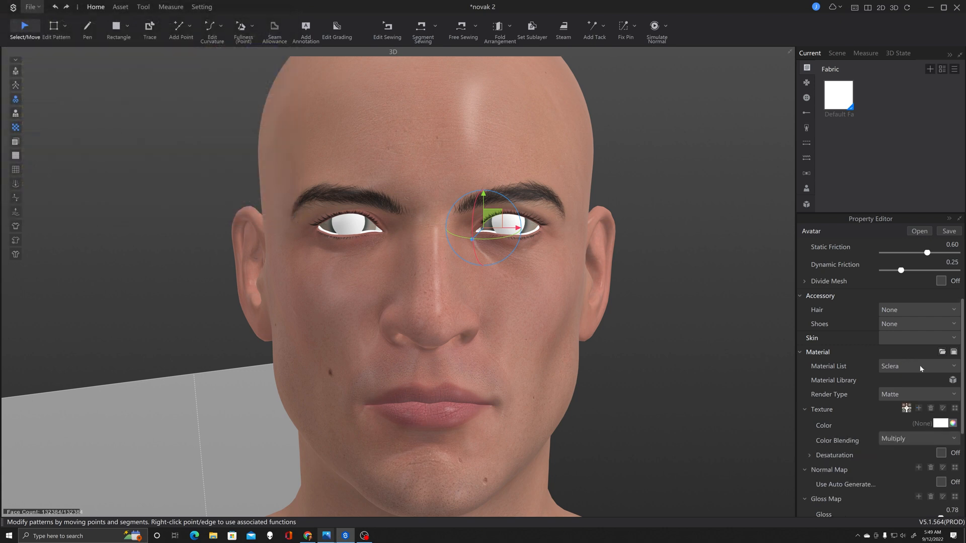
pyautogui.click(924, 395)
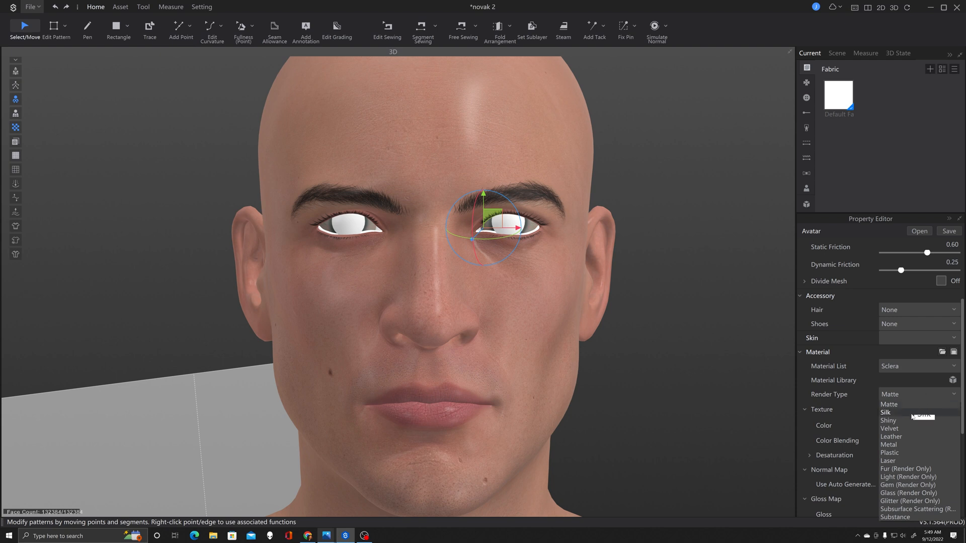
pyautogui.click(889, 421)
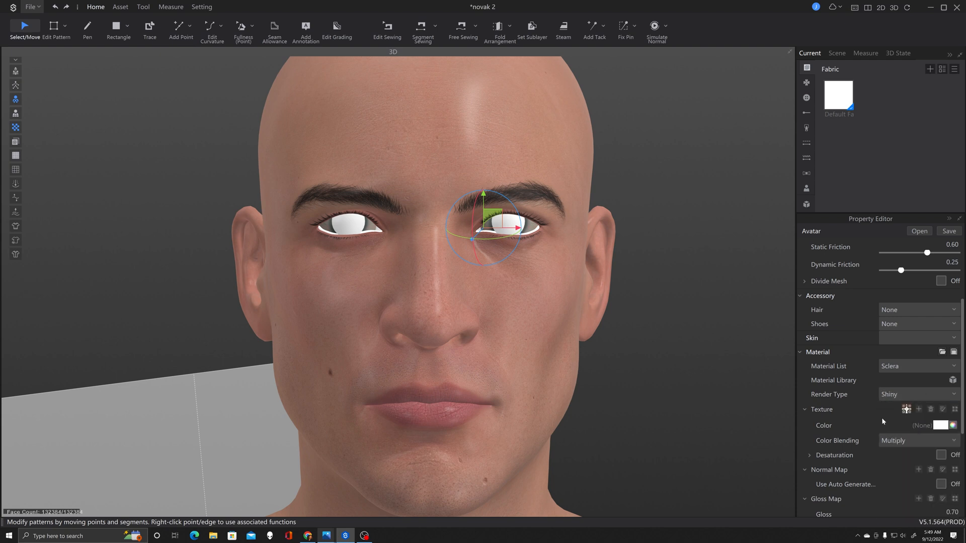
# - Set the Sclera material's texture color blending to Recolor
pyautogui.click(899, 445)
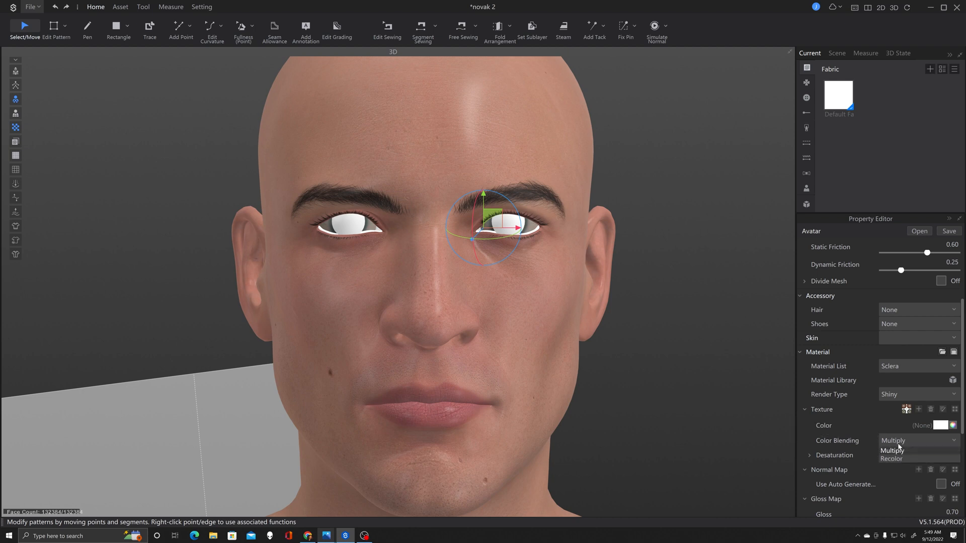
pyautogui.click(888, 497)
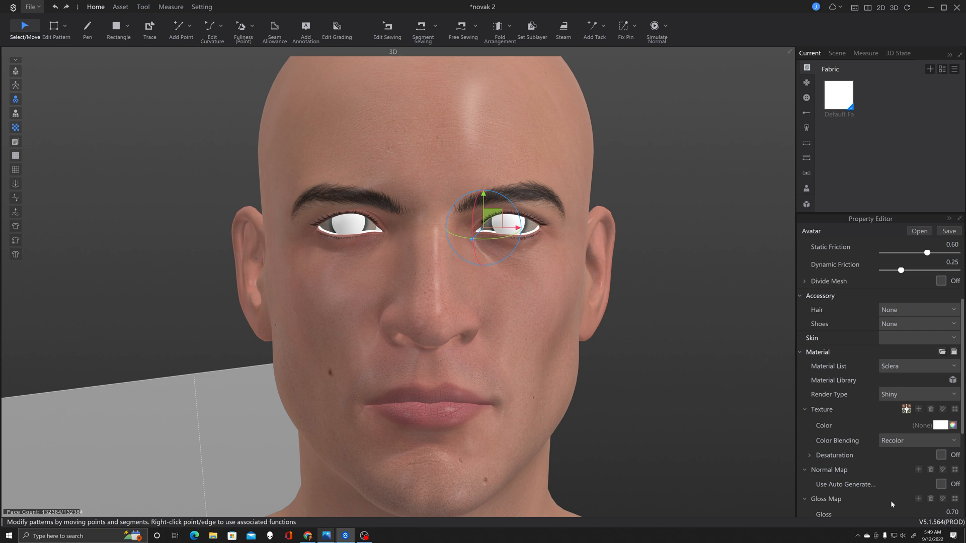
pyautogui.click(899, 442)
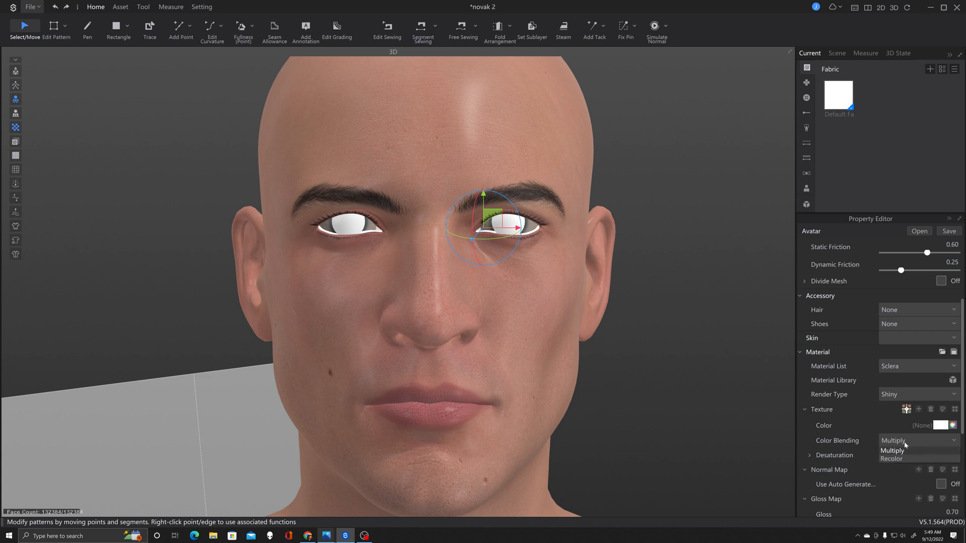
pyautogui.click(902, 460)
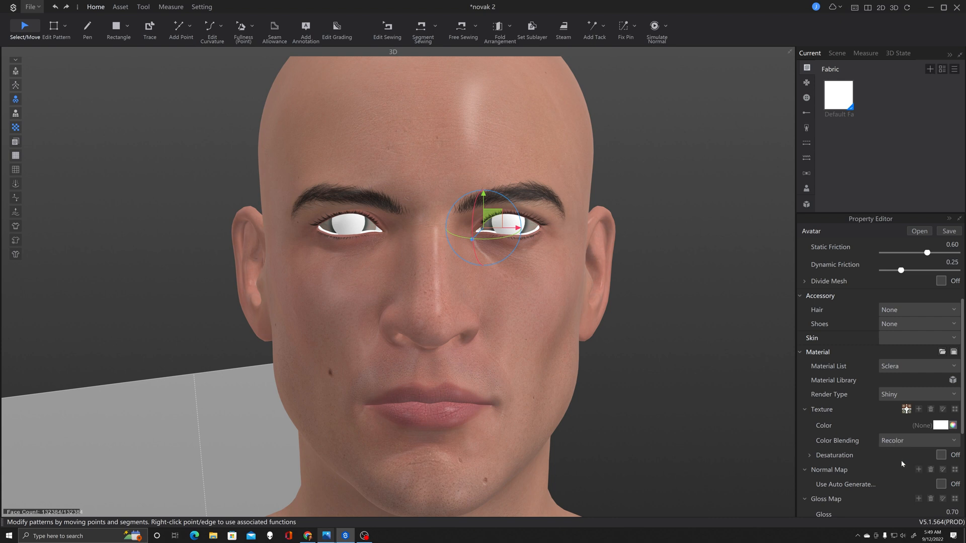
# - Switch to the EyeMoisture material and set its texture color blending to Recolor
pyautogui.click(913, 367)
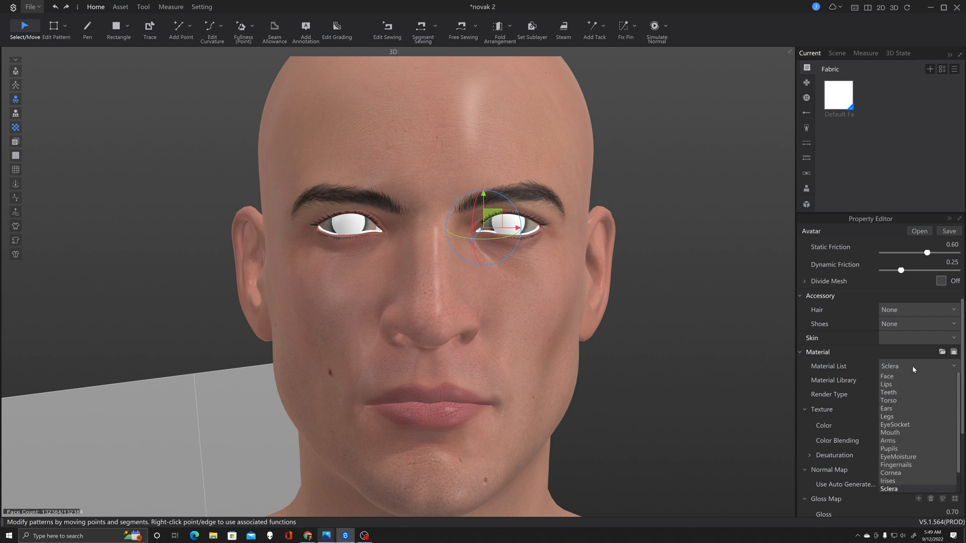
pyautogui.click(916, 455)
pyautogui.click(905, 442)
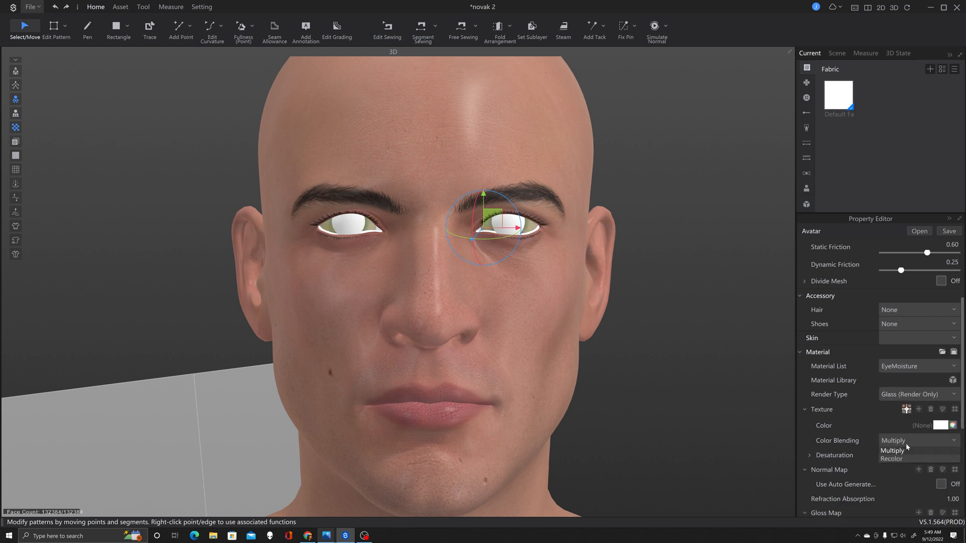
pyautogui.click(894, 459)
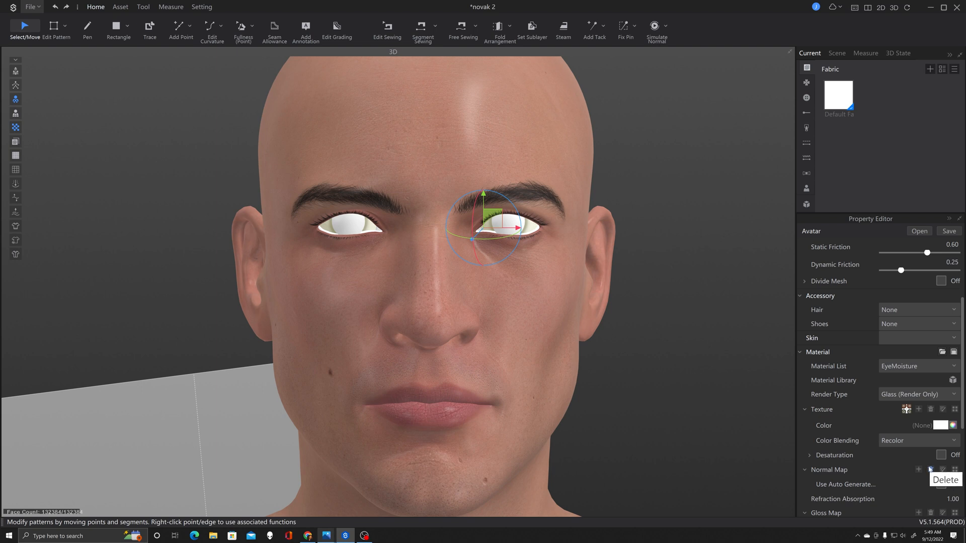
# - Give the avatar's Cornea material the Glass (Render Only) render type and the FINovak_Eyes5.jpg texture from the Maps folder
pyautogui.click(360, 227)
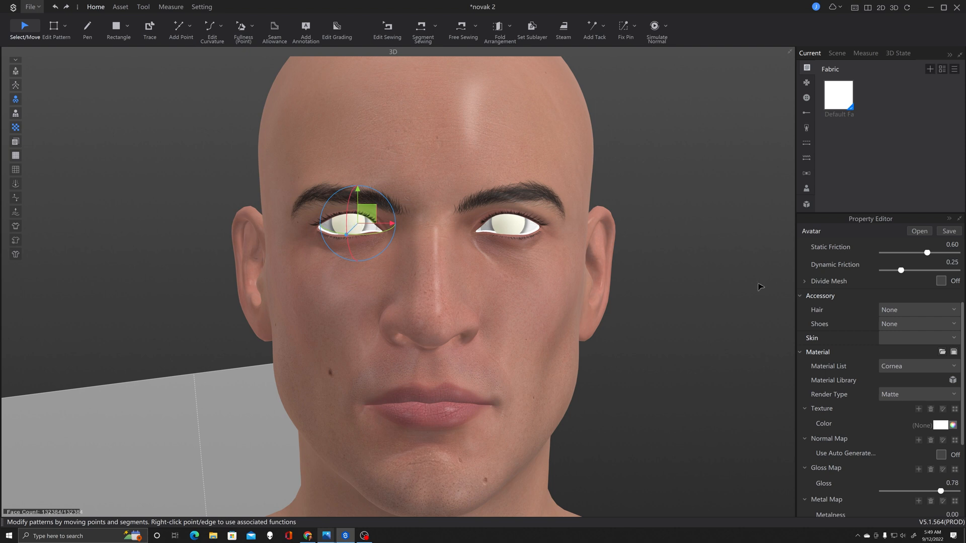
pyautogui.click(919, 396)
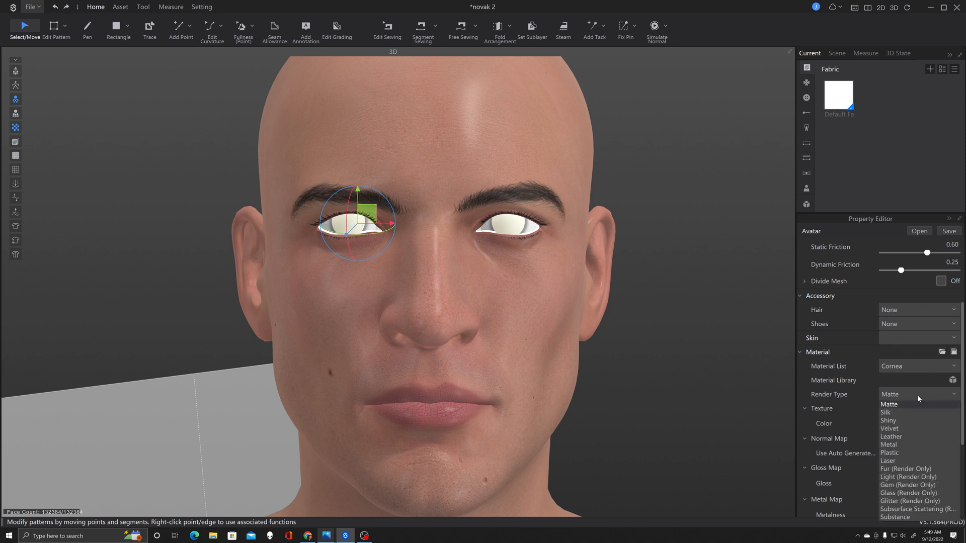
pyautogui.click(908, 493)
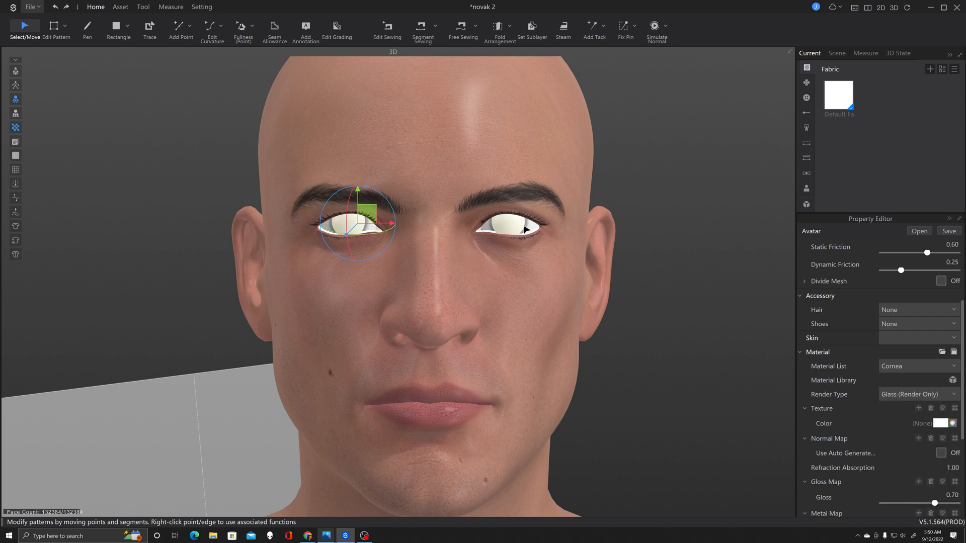
pyautogui.click(918, 408)
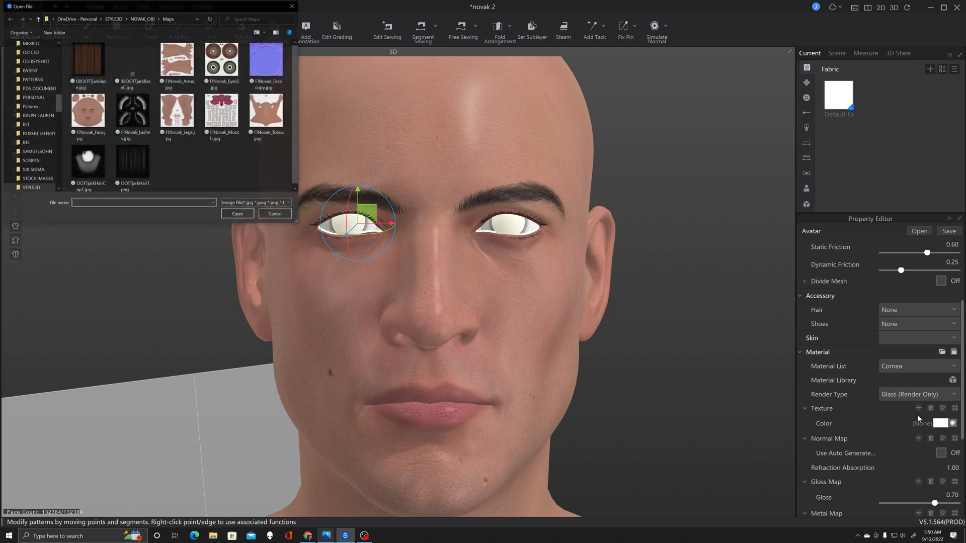
pyautogui.click(232, 59)
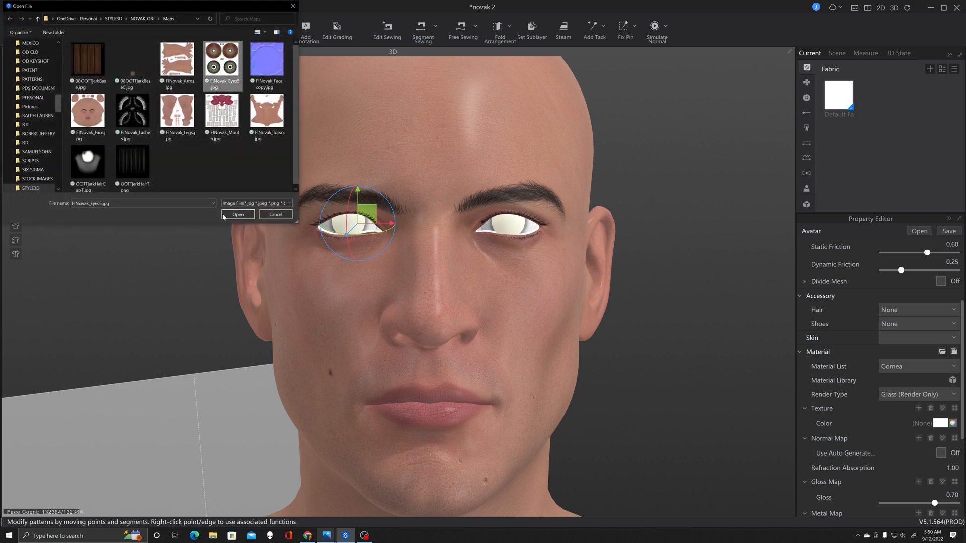
pyautogui.click(231, 215)
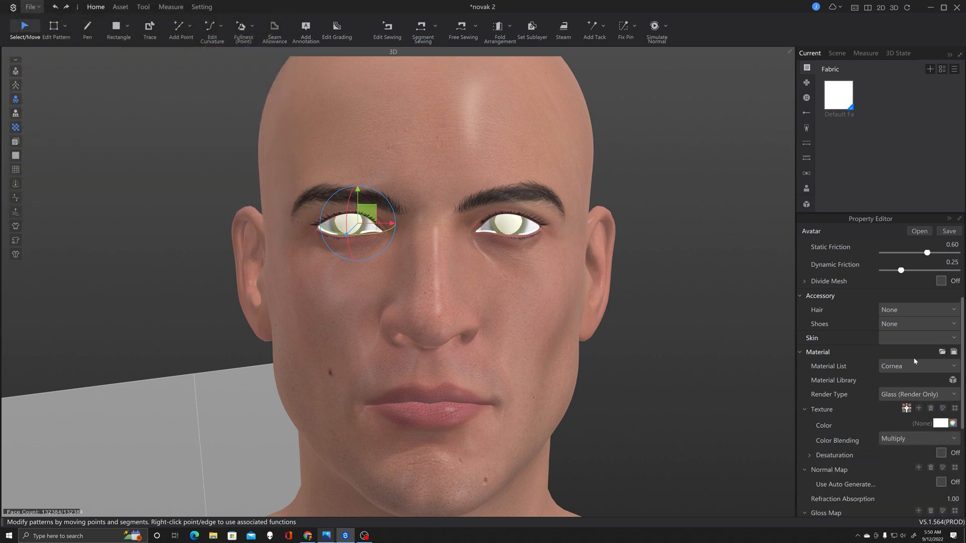
# - Apply FINovak_Eyes5.jpg from the Maps folder as the texture of the avatar's Irises material
pyautogui.click(926, 363)
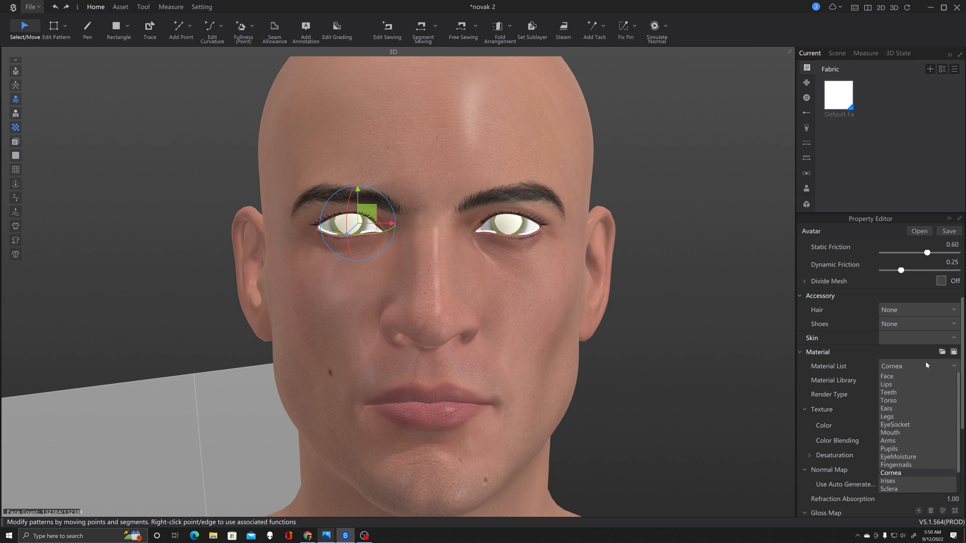
pyautogui.click(889, 481)
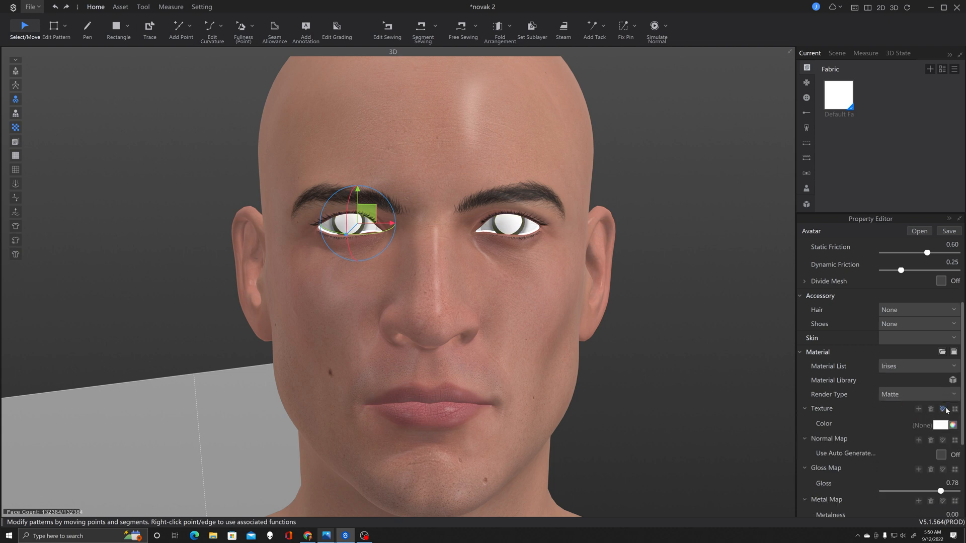
pyautogui.click(919, 410)
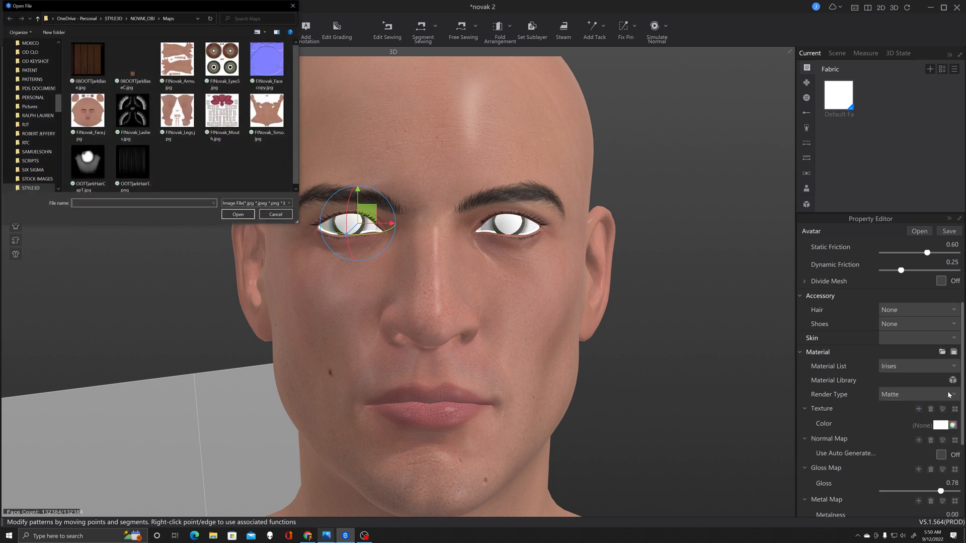
pyautogui.click(222, 59)
pyautogui.click(236, 215)
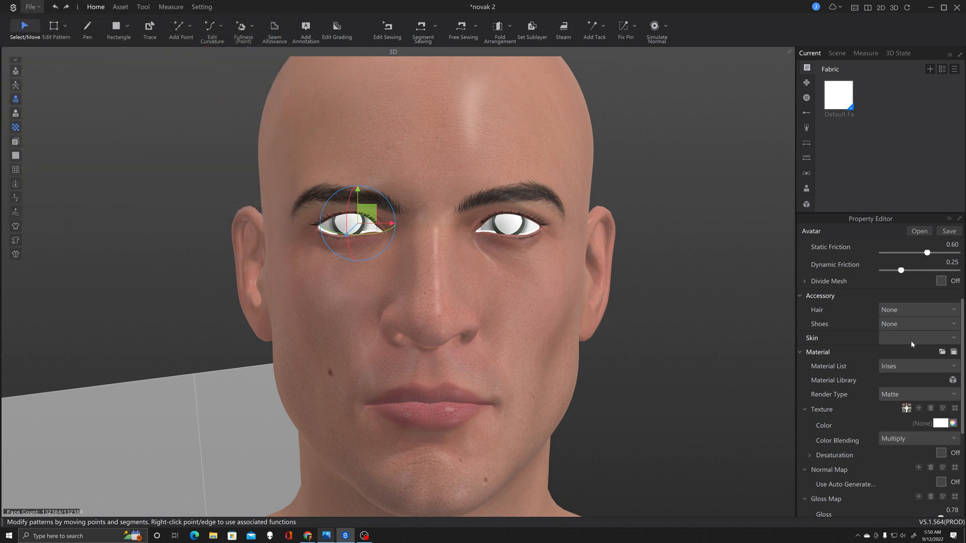
# - Set the Irises material's color blending to Recolor and its render type to Shiny
pyautogui.click(920, 440)
pyautogui.click(901, 454)
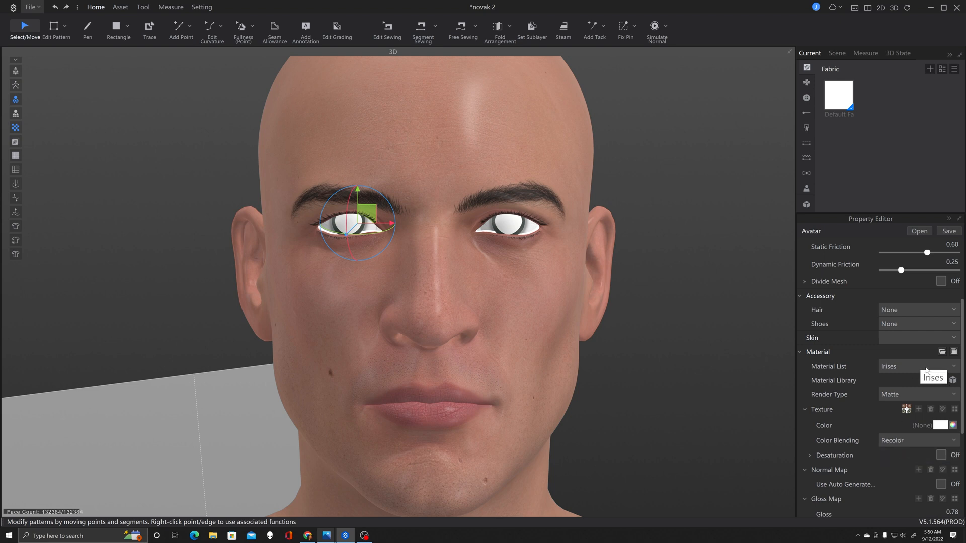
pyautogui.click(900, 395)
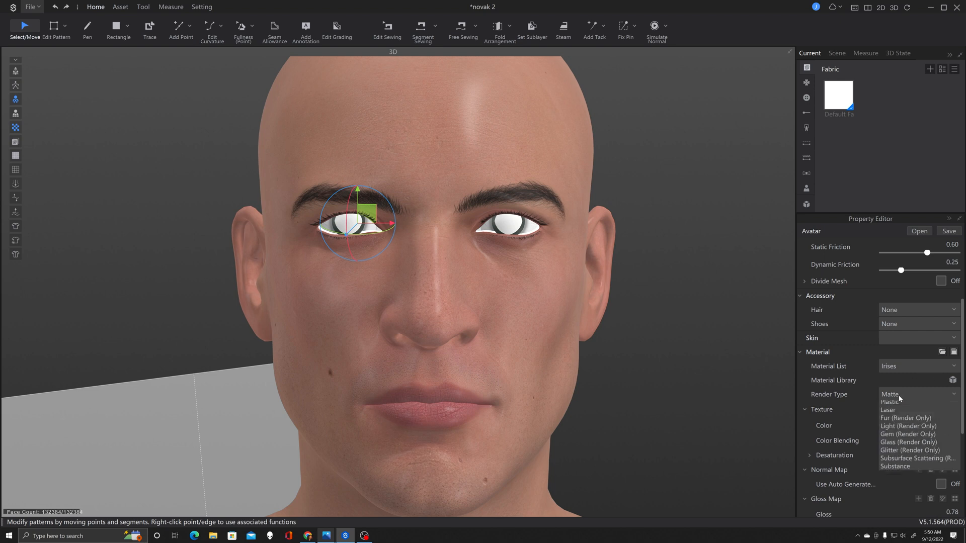
pyautogui.click(904, 421)
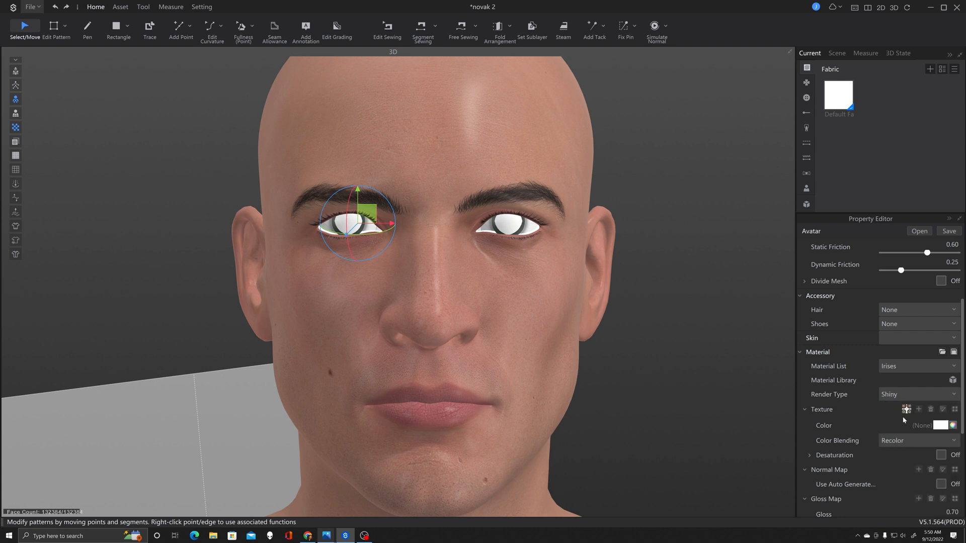
# - Give the avatar's Pupils material the FINovak_Eyes5.jpg texture from the Maps folder and the Shiny render type
pyautogui.click(917, 366)
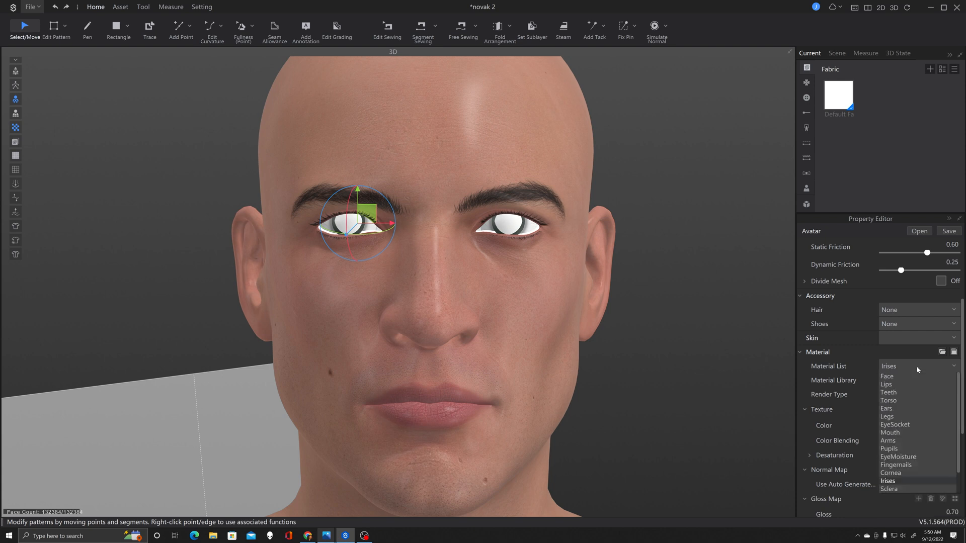
pyautogui.click(906, 450)
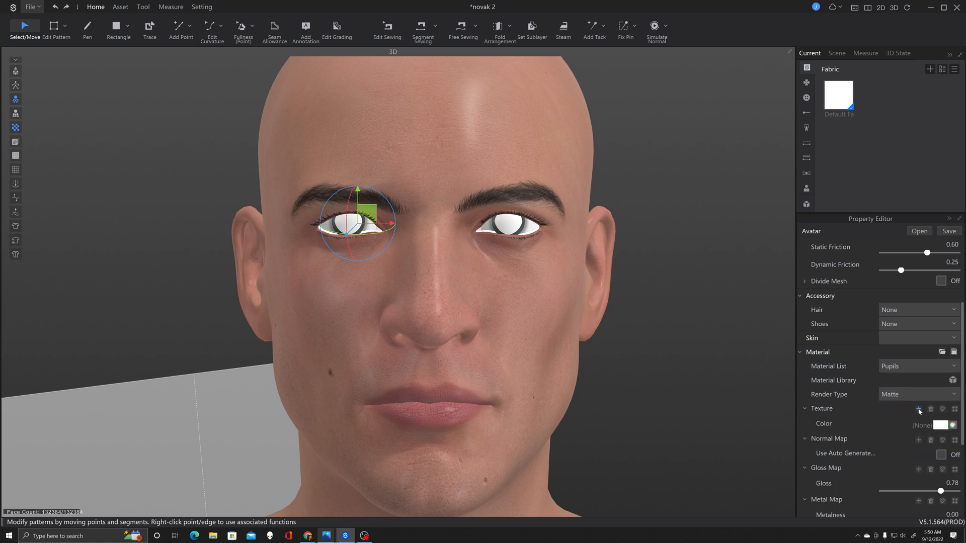
pyautogui.click(919, 409)
pyautogui.click(222, 59)
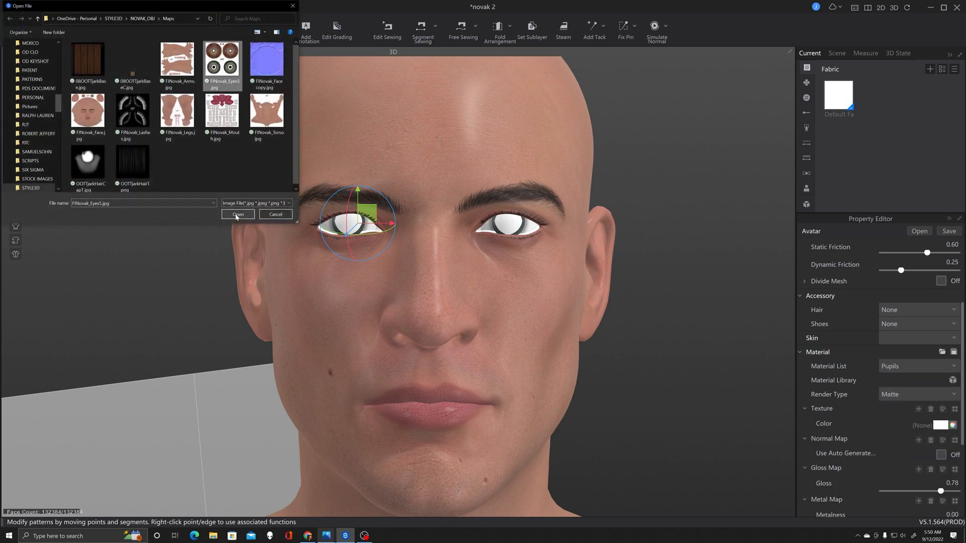
pyautogui.click(238, 215)
pyautogui.click(935, 400)
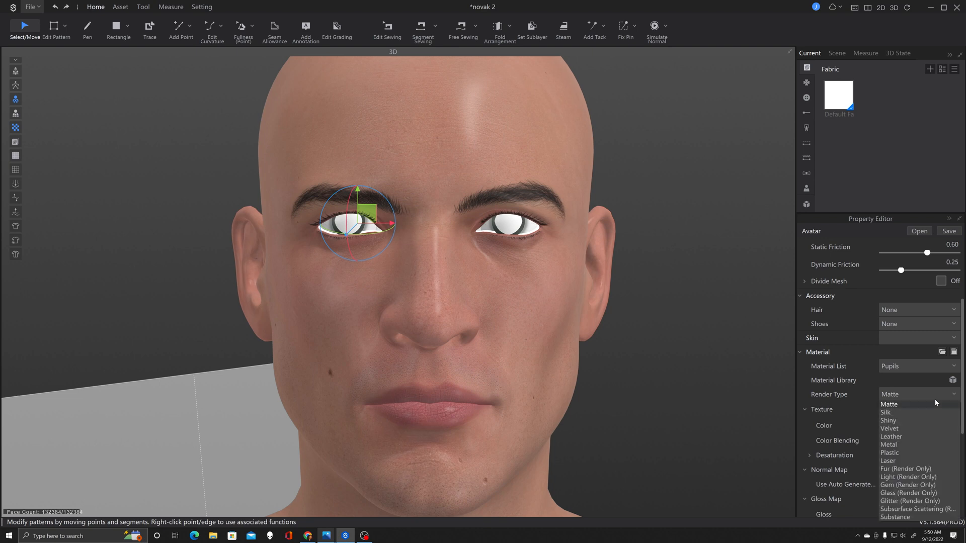
pyautogui.click(906, 422)
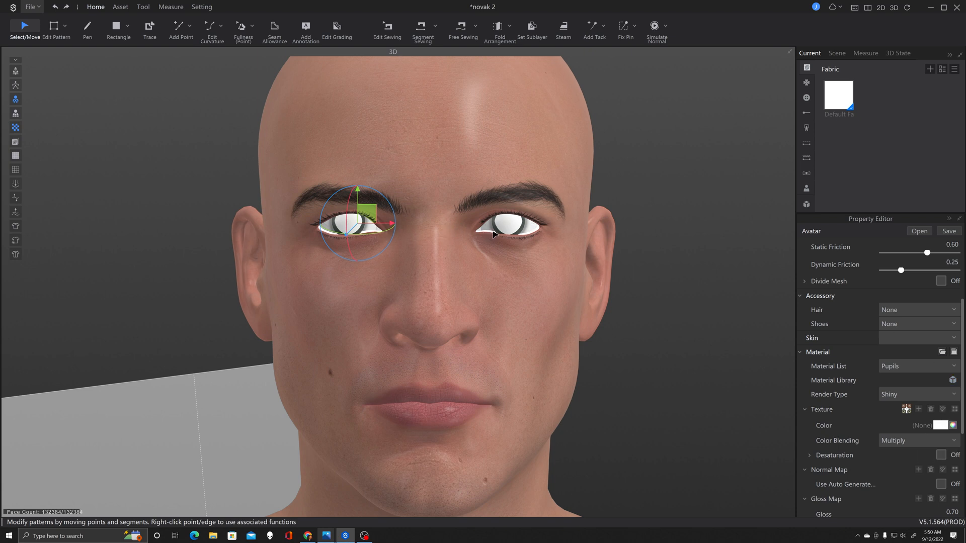
# - Apply FINovak_Eyes5.jpg from the Maps folder as the texture of the avatar's EyeSocket material
pyautogui.click(745, 266)
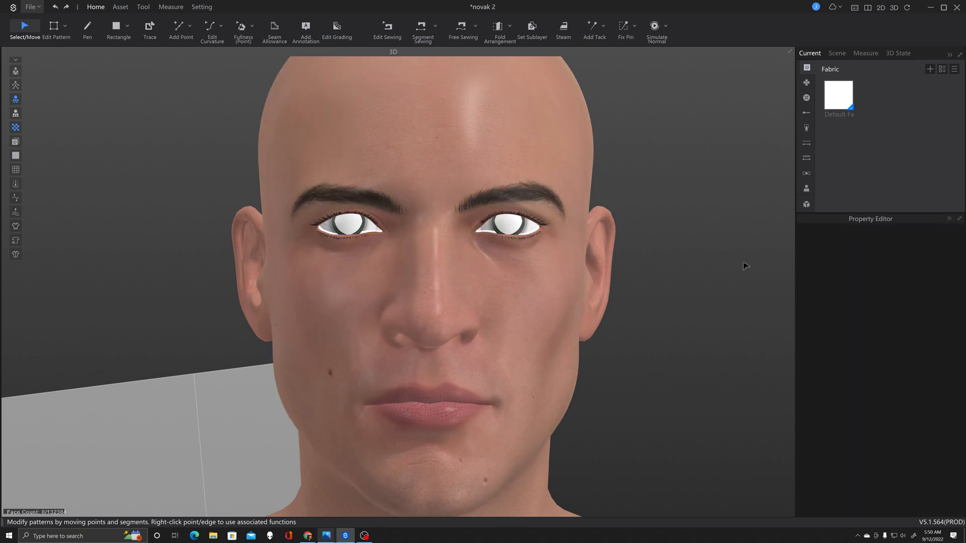
pyautogui.click(523, 231)
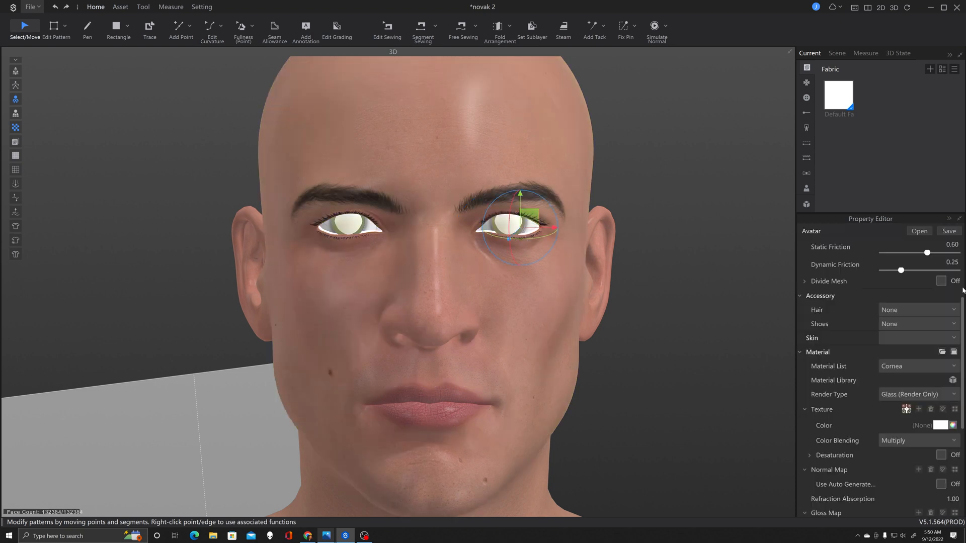
pyautogui.click(933, 367)
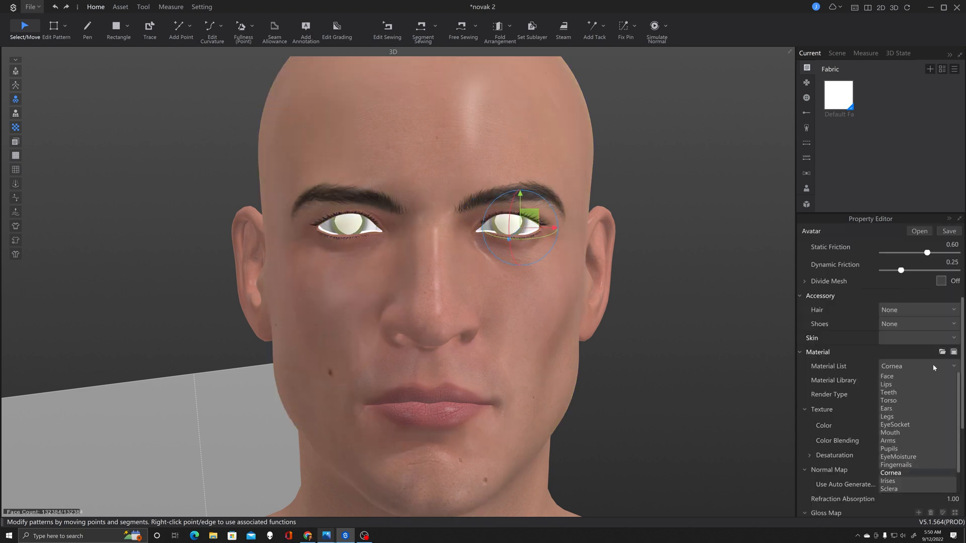
pyautogui.click(909, 424)
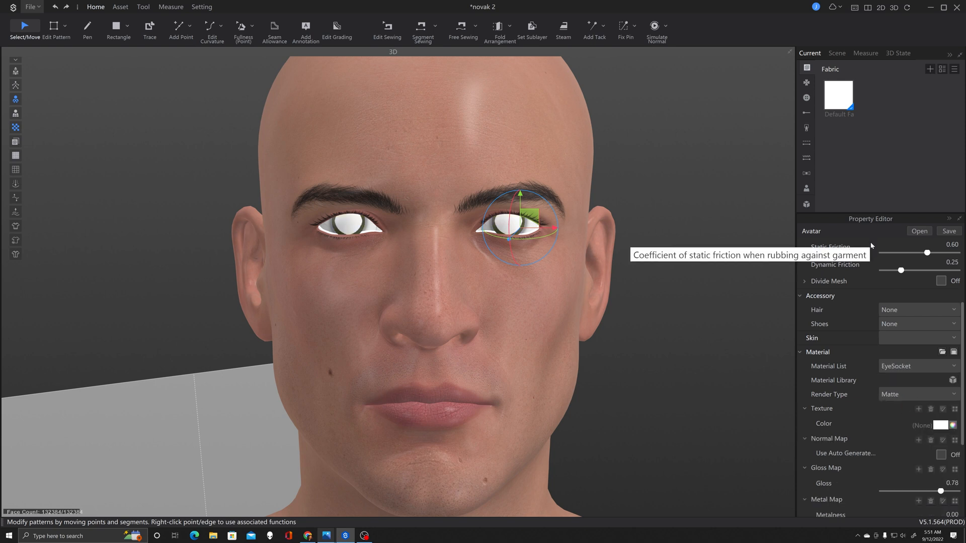
pyautogui.click(918, 409)
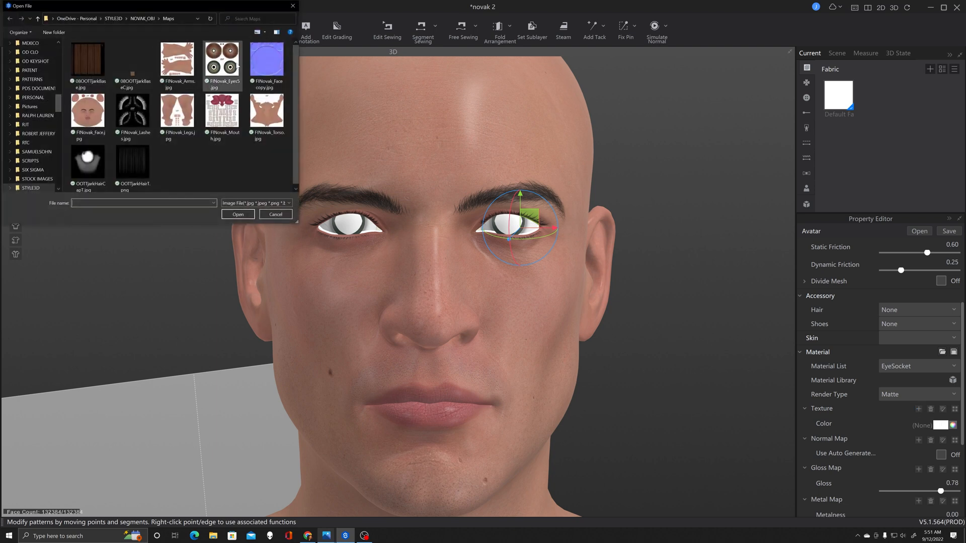
pyautogui.click(225, 65)
pyautogui.click(247, 214)
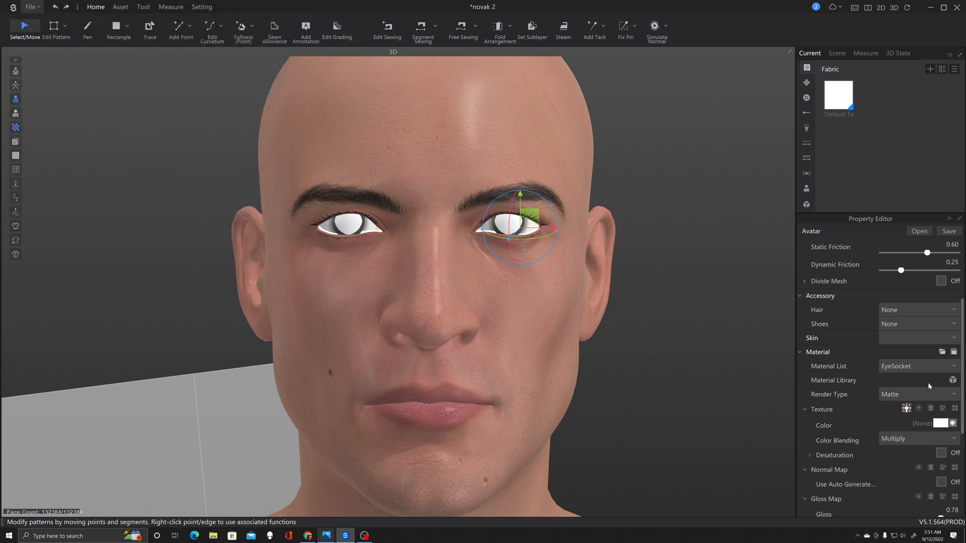
# - Set the EyeSocket material's render type to Shiny and its color blending to Recolor
pyautogui.click(921, 392)
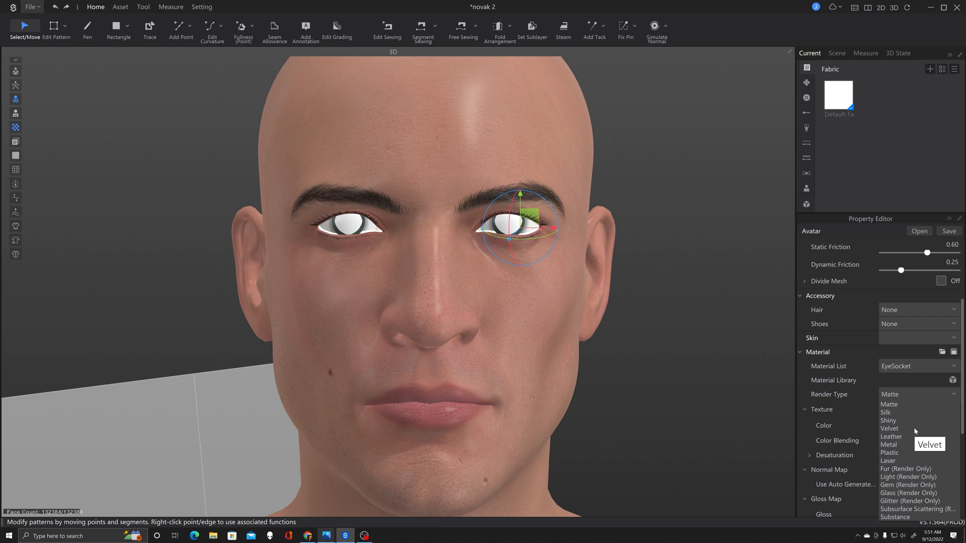
pyautogui.click(888, 421)
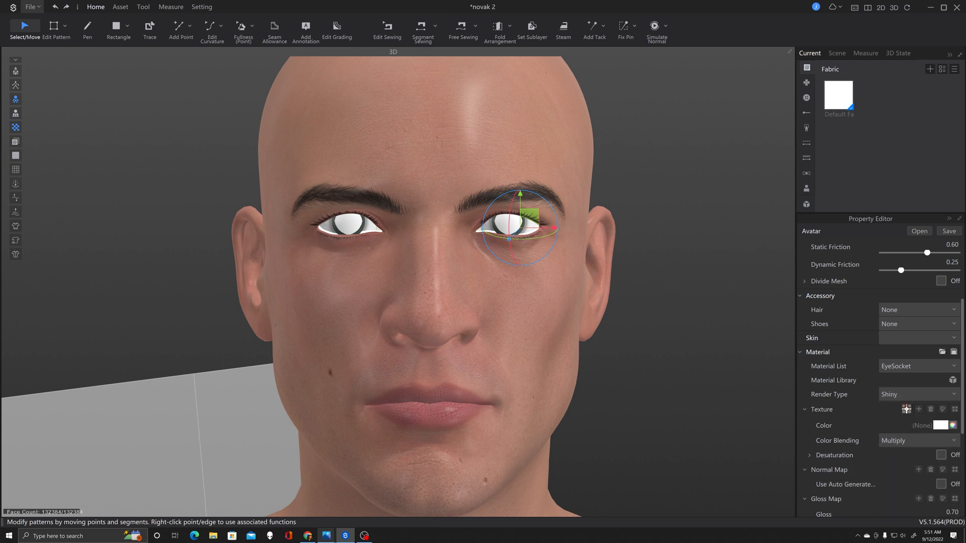
pyautogui.click(905, 441)
pyautogui.click(901, 455)
# - Set the Cornea material's color blending to Recolor, and bring up the Irises material for checking
pyautogui.click(923, 369)
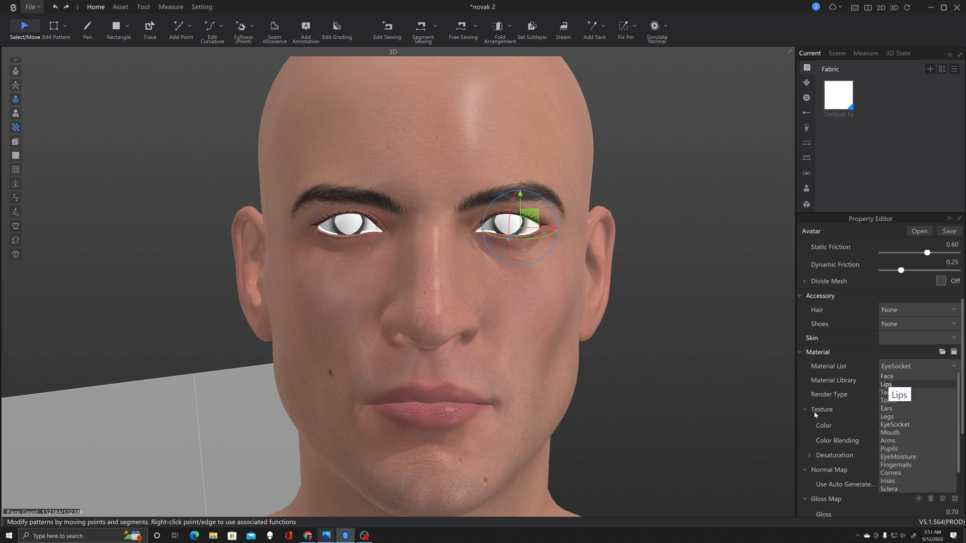
pyautogui.click(922, 458)
pyautogui.click(909, 368)
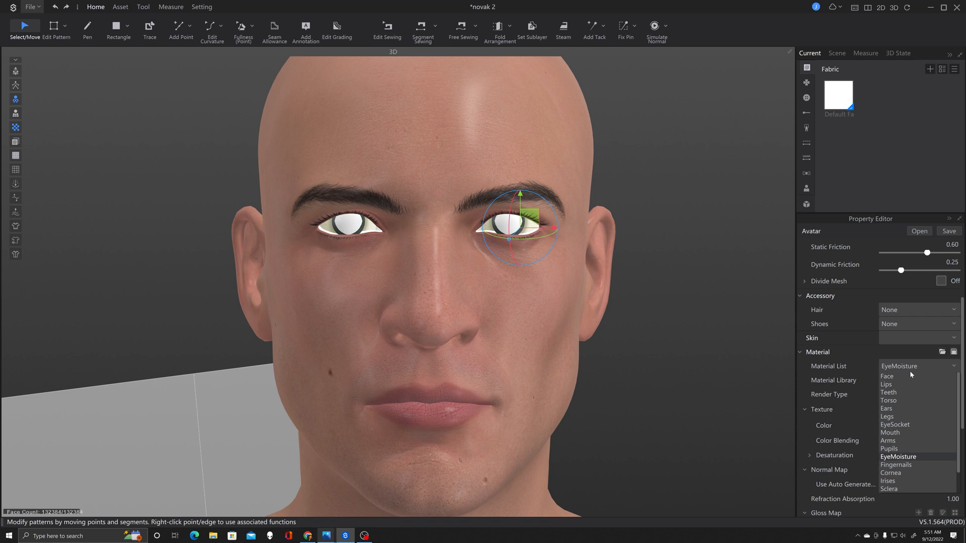
pyautogui.click(909, 473)
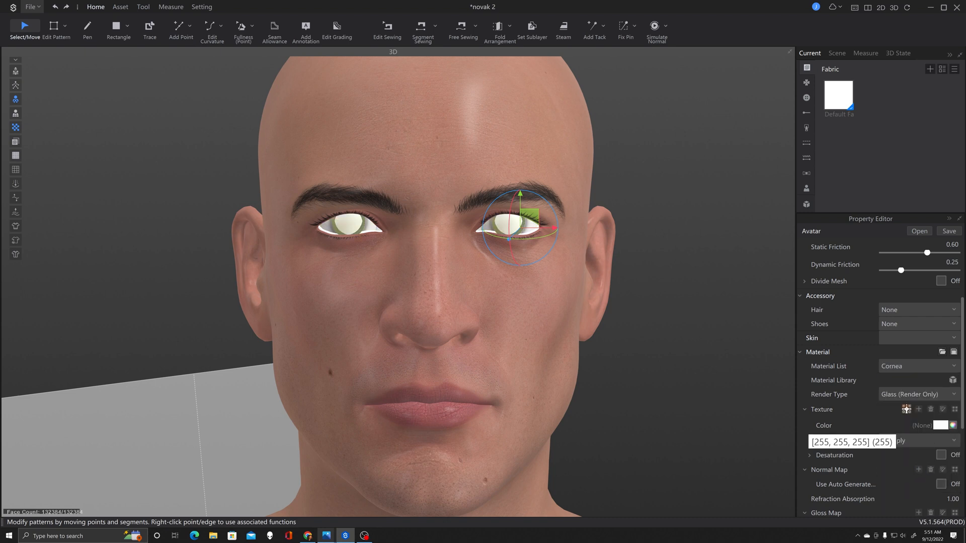
pyautogui.click(916, 441)
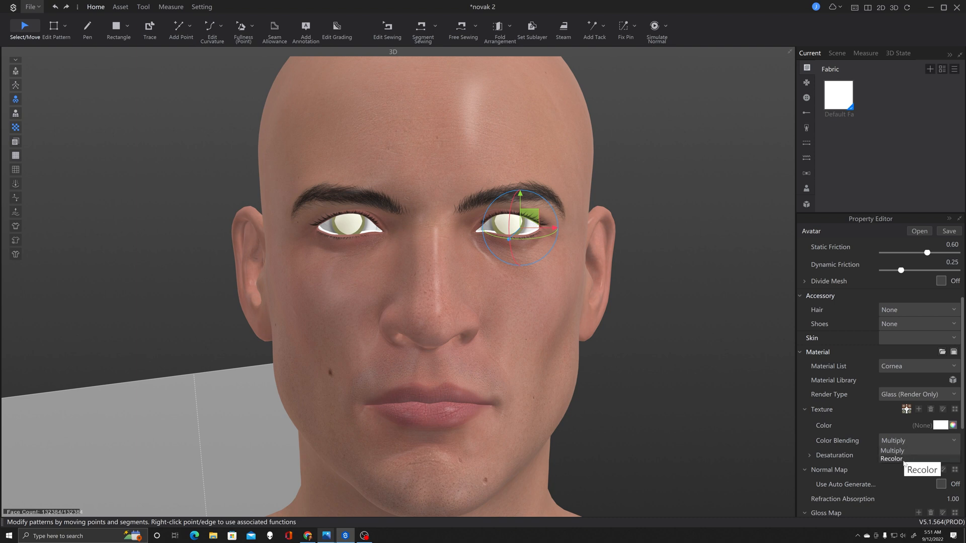
pyautogui.click(904, 458)
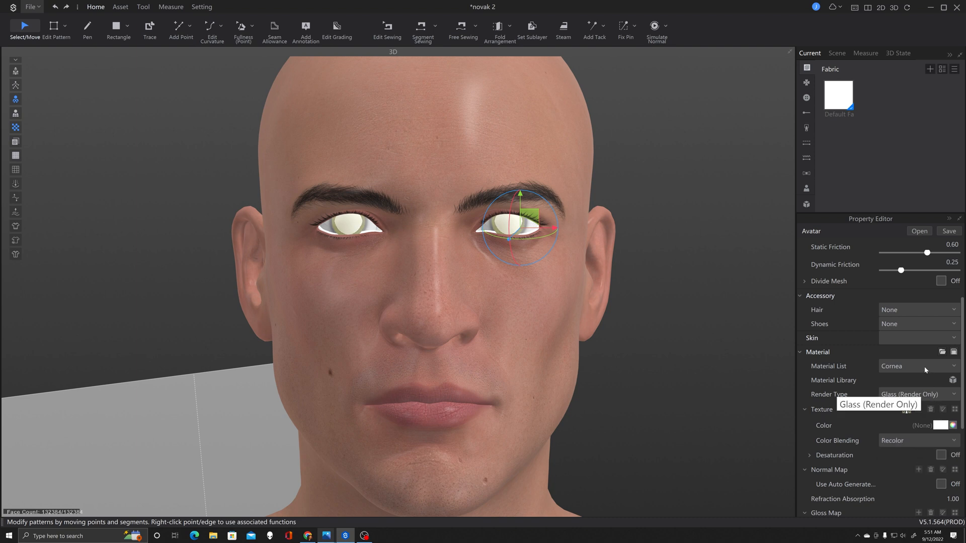
pyautogui.click(924, 367)
pyautogui.click(912, 481)
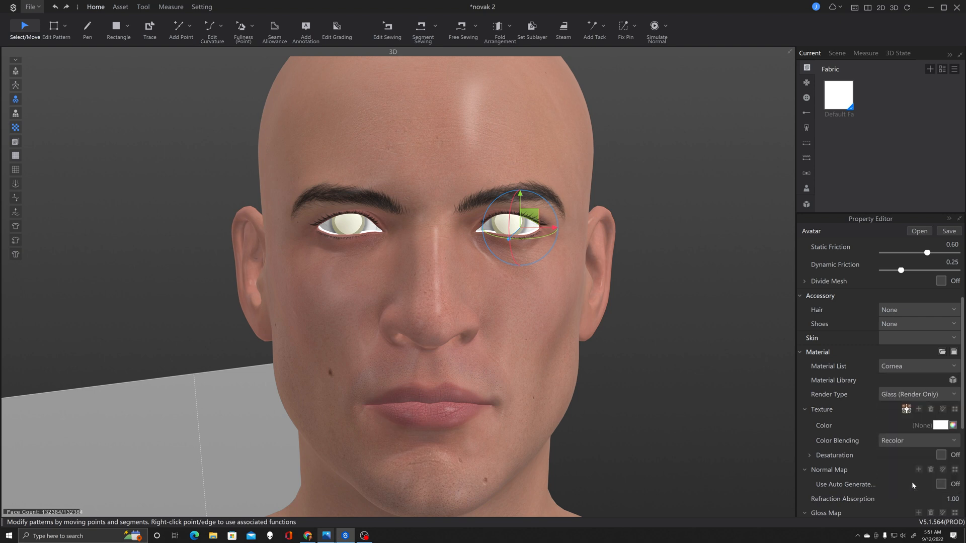
pyautogui.click(906, 369)
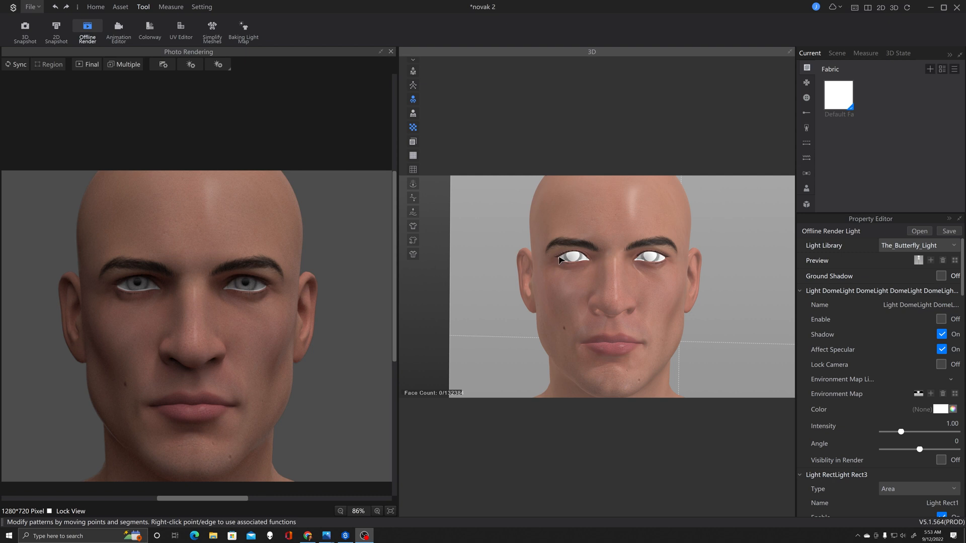
# - Review the Cornea and EyeMoisture materials, and change the EyeSocket material's render type to Glass (Render Only)
pyautogui.click(577, 261)
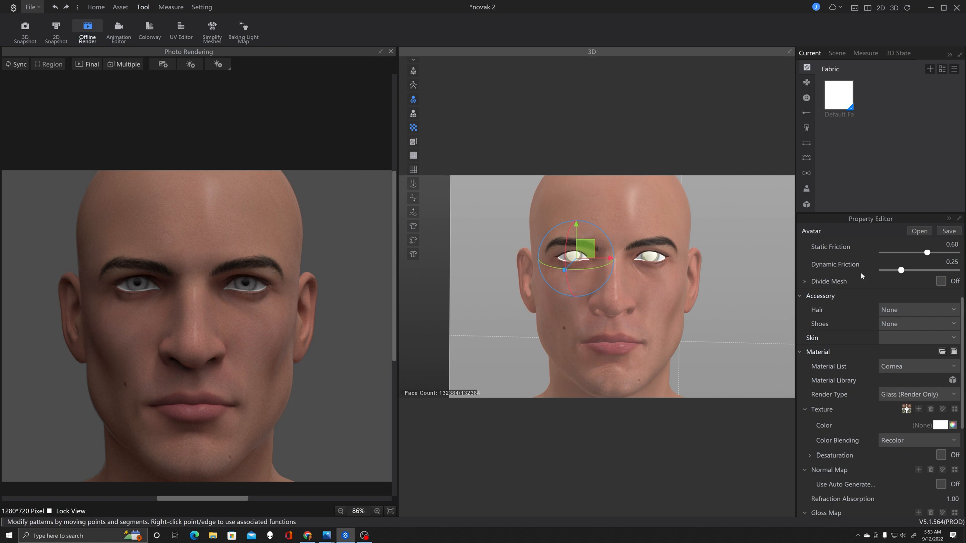
pyautogui.scroll(-2, 587, 253)
pyautogui.scroll(5, 593, 252)
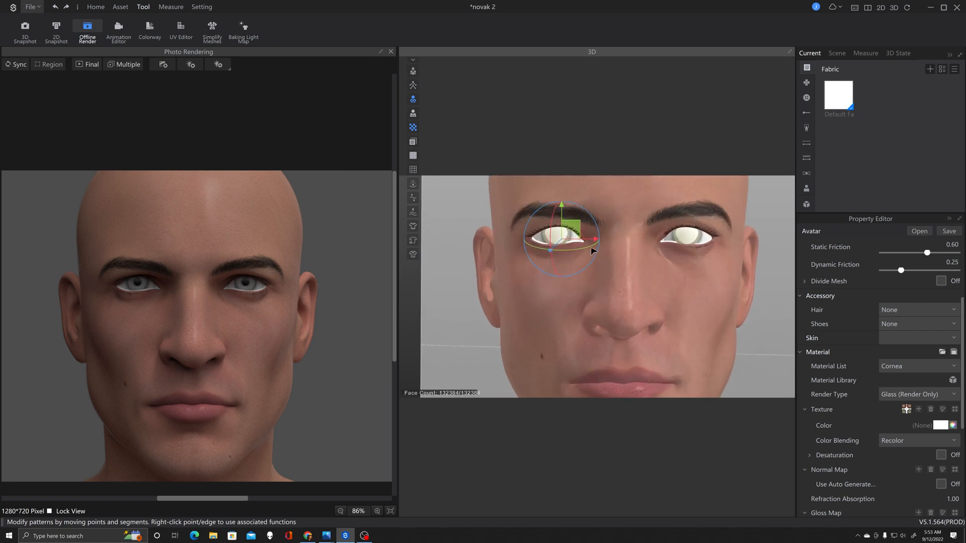
pyautogui.click(922, 365)
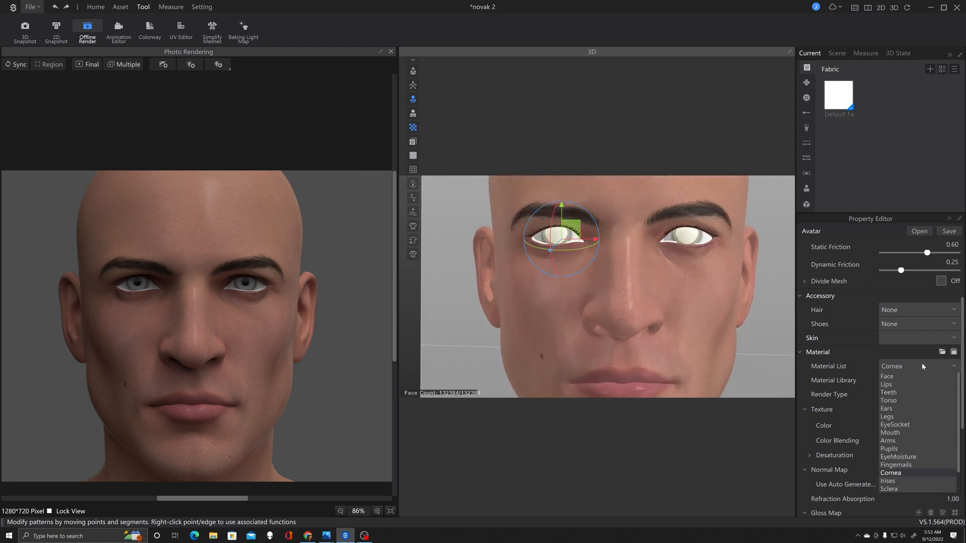
pyautogui.click(928, 457)
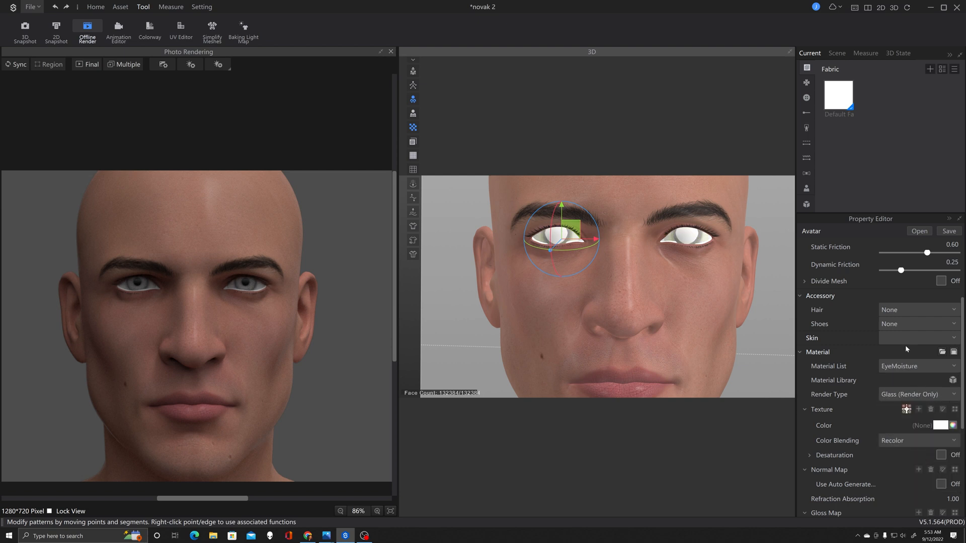
pyautogui.click(905, 367)
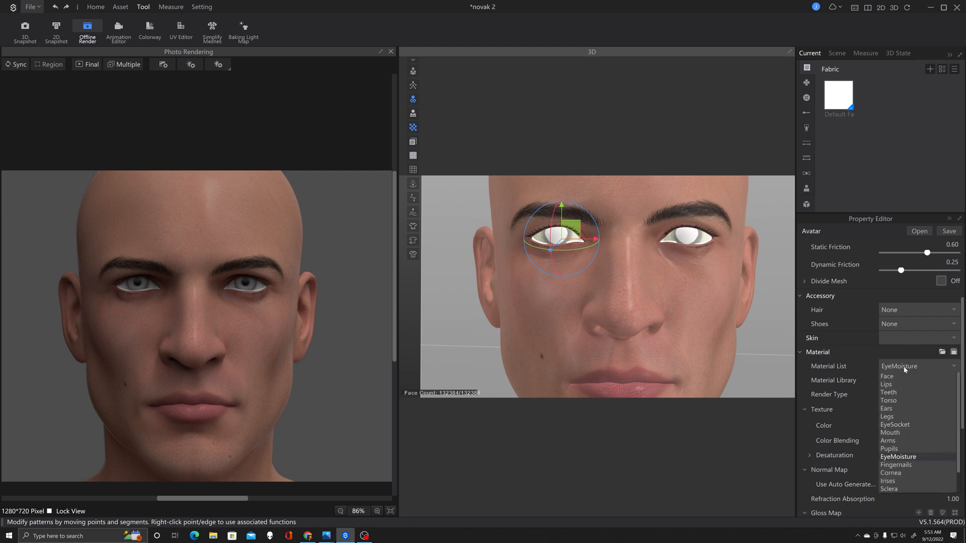
pyautogui.click(901, 425)
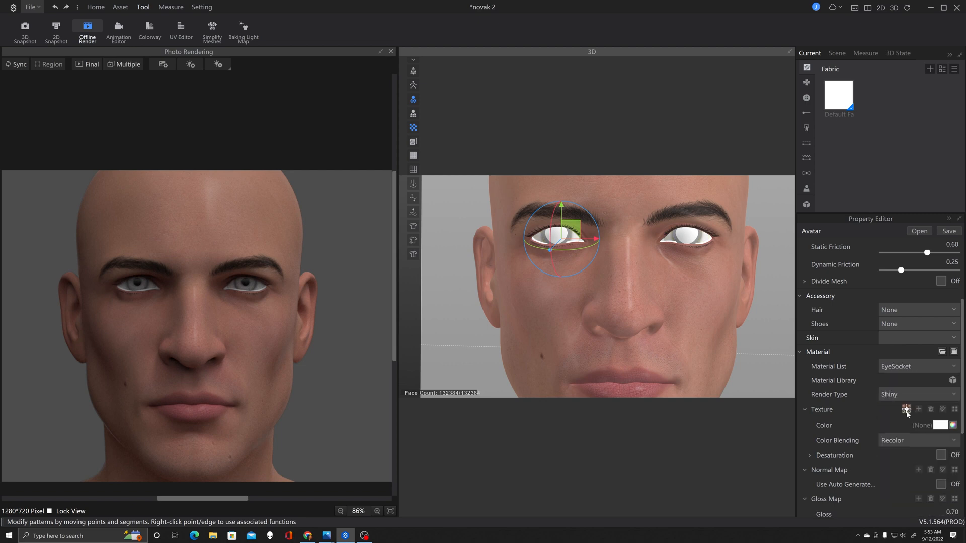
pyautogui.click(953, 396)
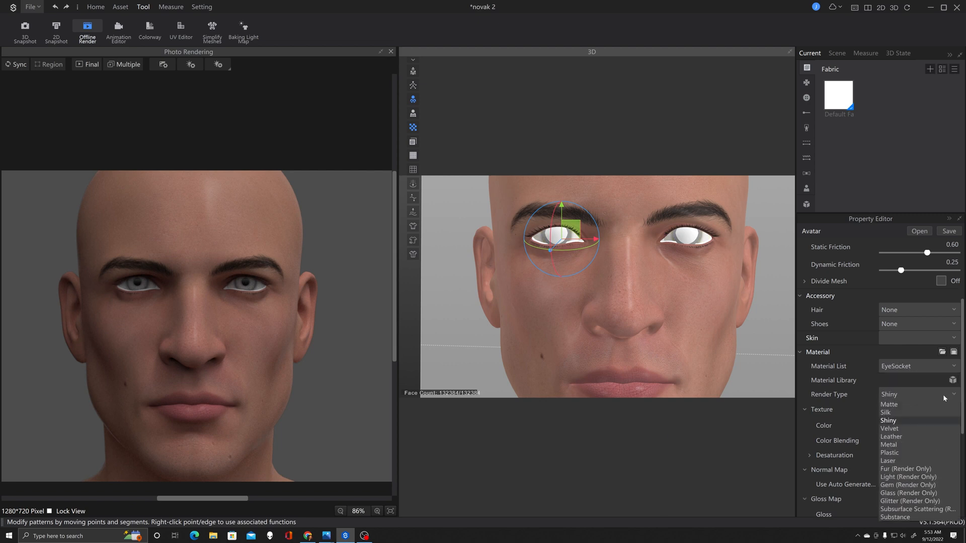
pyautogui.click(912, 493)
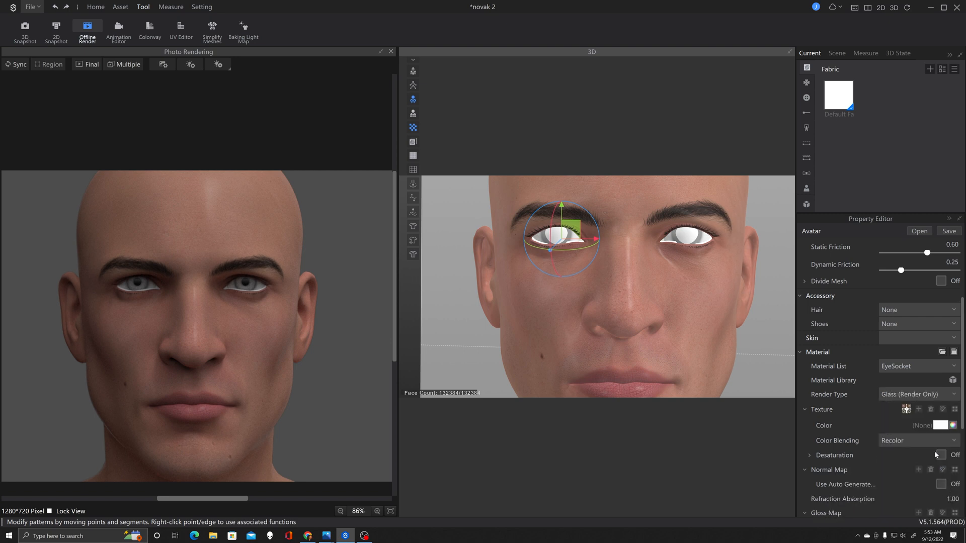
# - Reselect the avatar's eye and choose Recolor as the Irises material's color blending
pyautogui.click(581, 244)
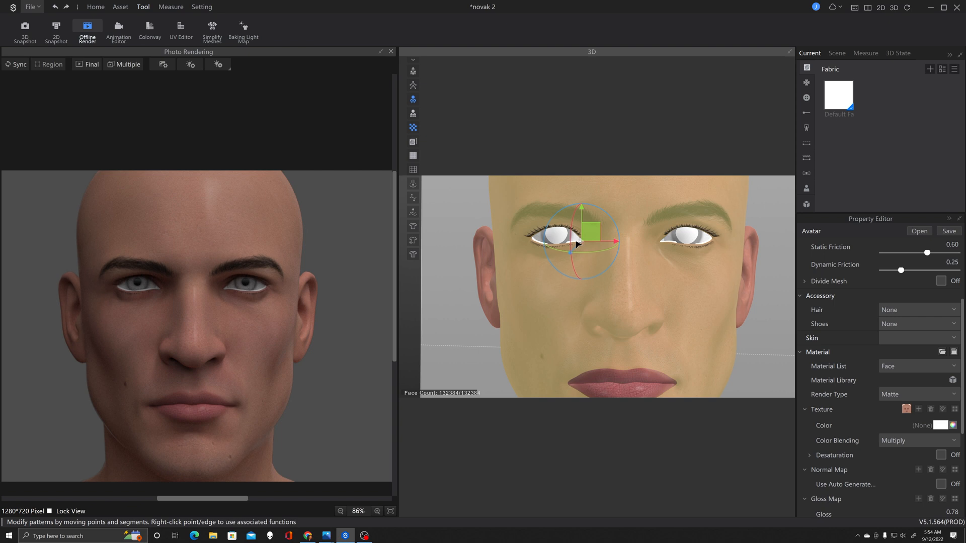
pyautogui.click(432, 298)
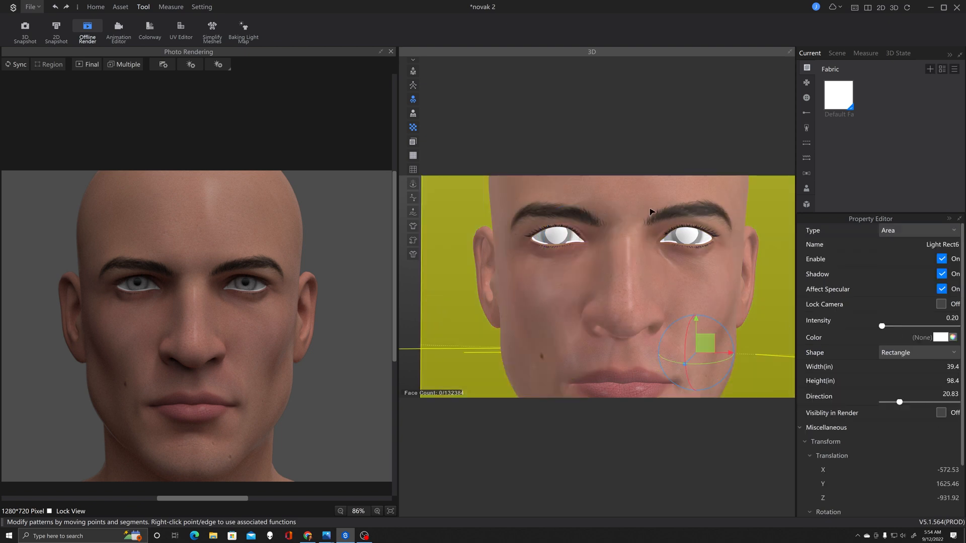
pyautogui.click(684, 240)
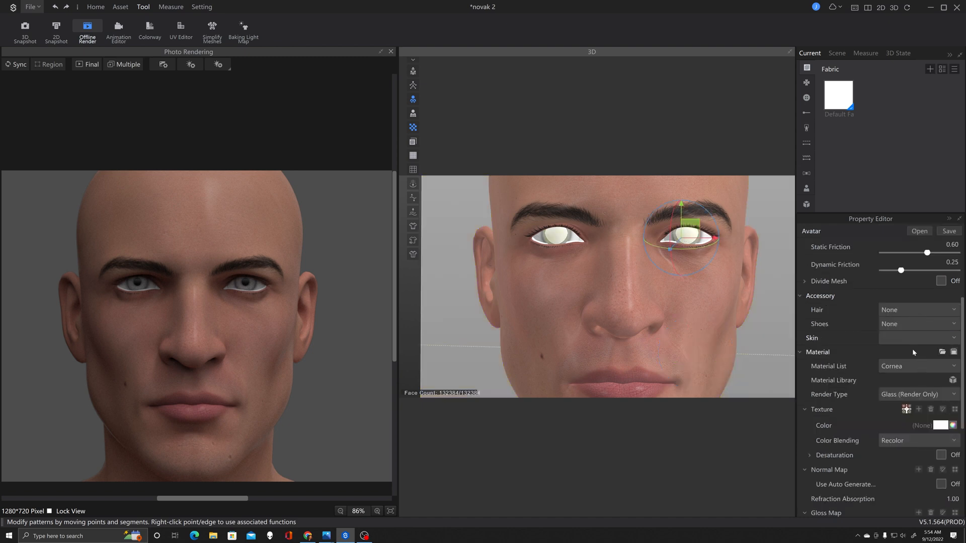
pyautogui.click(904, 366)
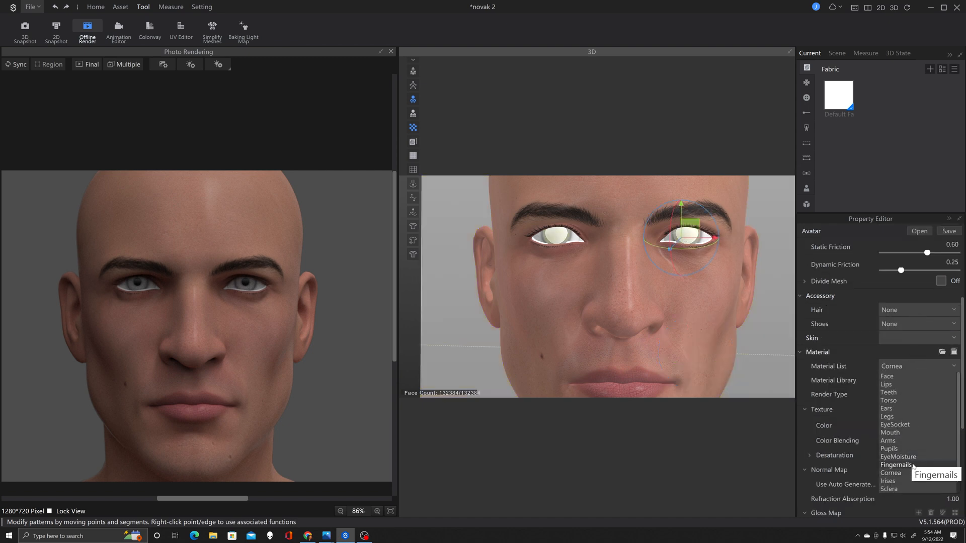
pyautogui.click(903, 482)
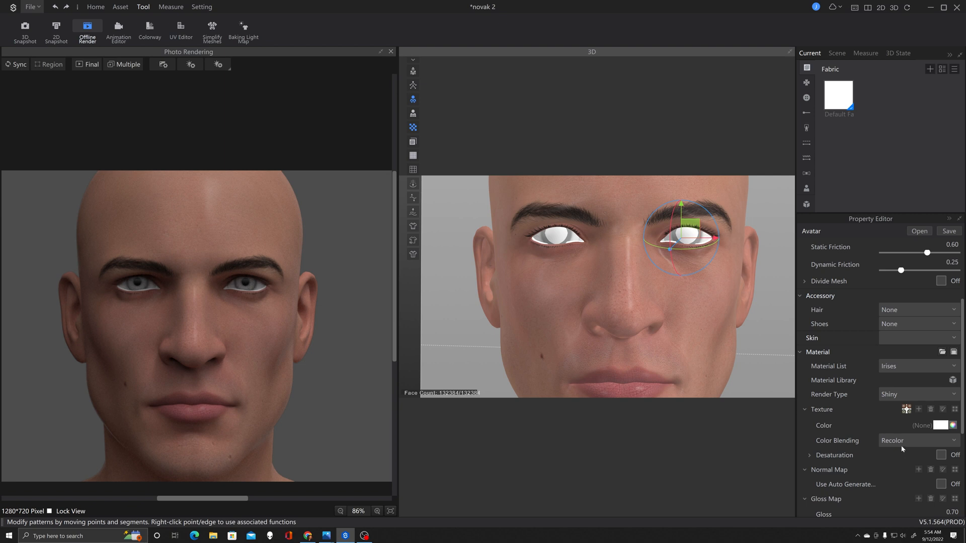
pyautogui.click(901, 443)
pyautogui.click(900, 456)
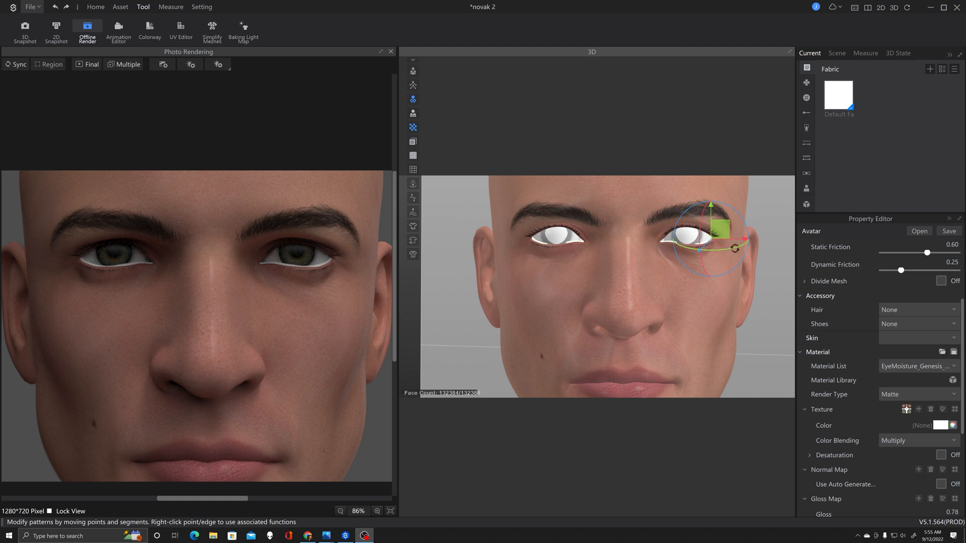
# - Set the render type of the avatar's EyeMoisture_Genesis_8 material to Glass (Render Only)
pyautogui.click(925, 371)
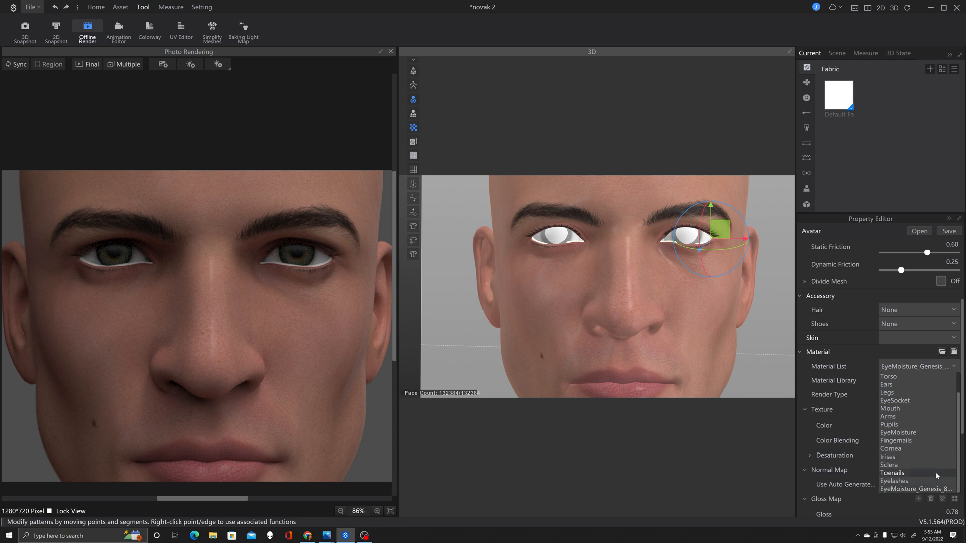
pyautogui.click(925, 491)
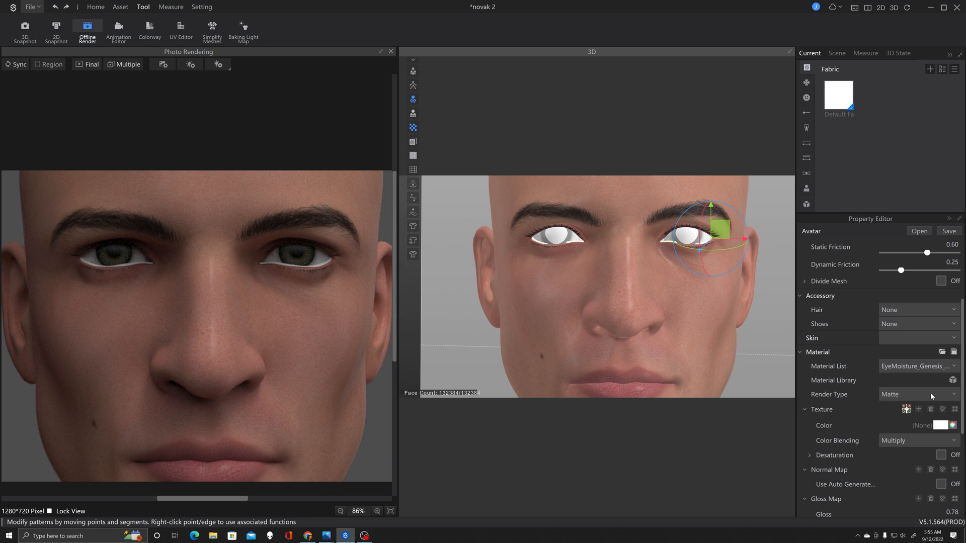
pyautogui.click(948, 395)
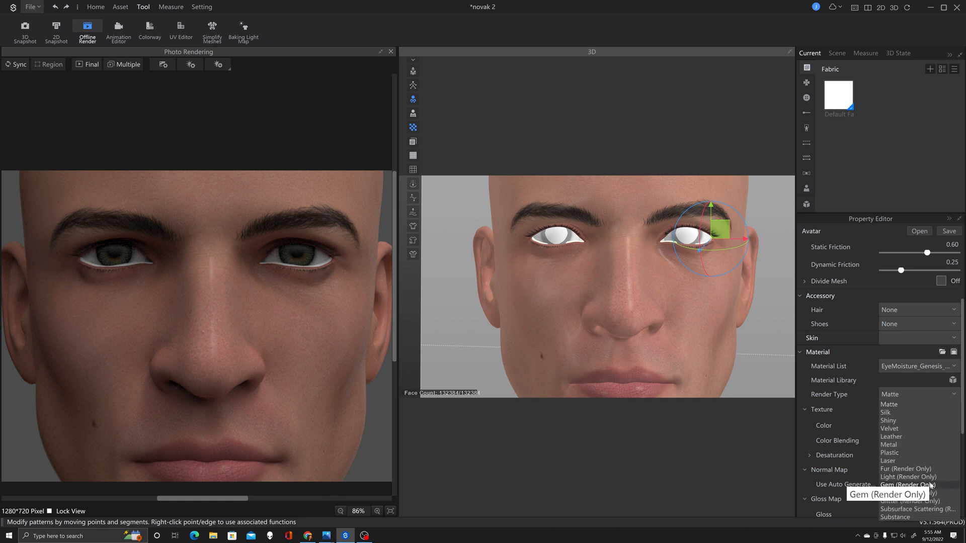
pyautogui.click(908, 495)
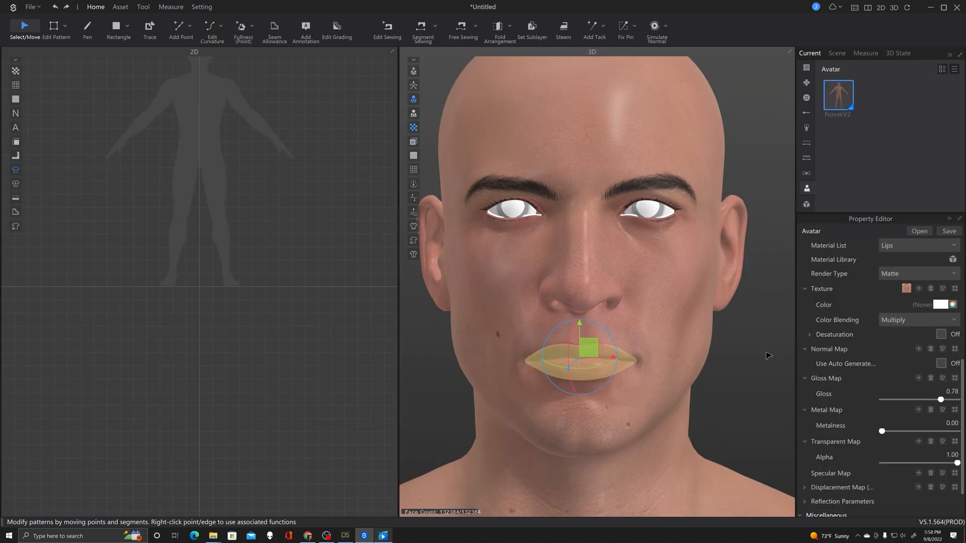
pyautogui.click(752, 359)
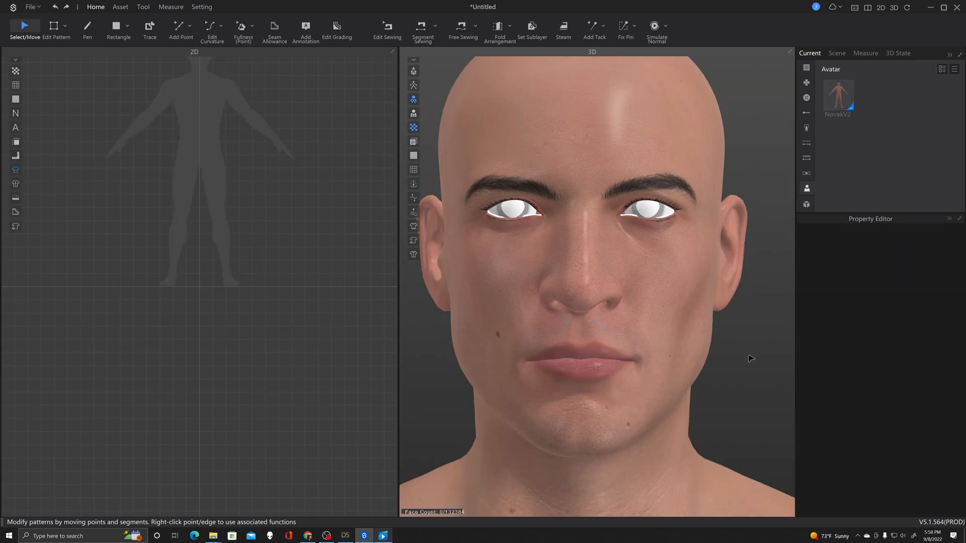
pyautogui.scroll(3, 769, 368)
pyautogui.scroll(-3, 759, 385)
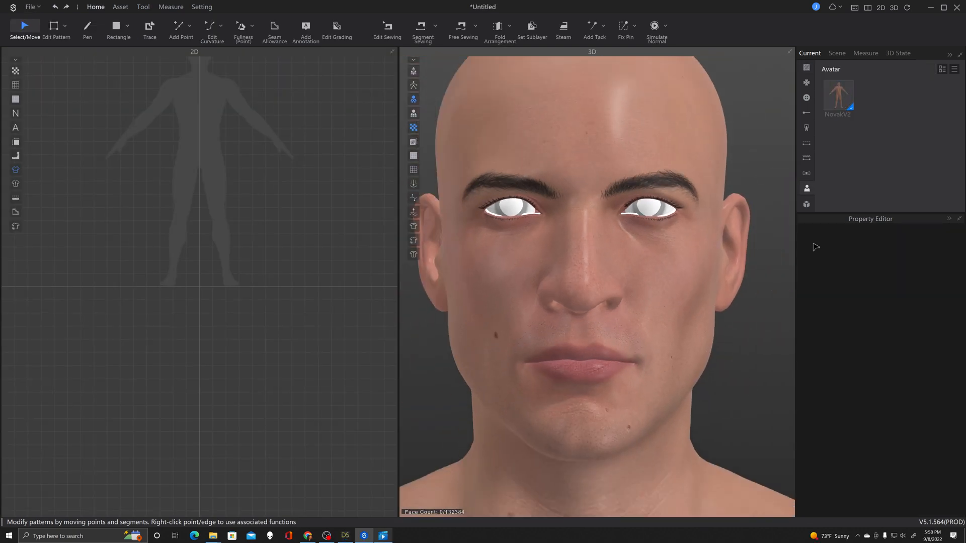
# - Bring up the tools for rendering the avatar offline
pyautogui.scroll(-3, 590, 277)
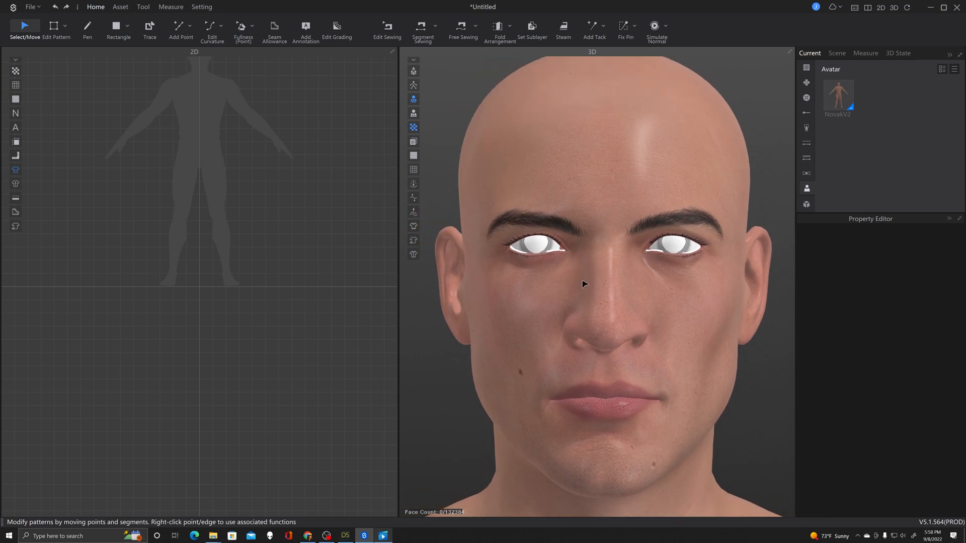
pyautogui.scroll(-1, 579, 285)
pyautogui.moveTo(634, 331); pyautogui.dragTo(632, 276, button='middle')
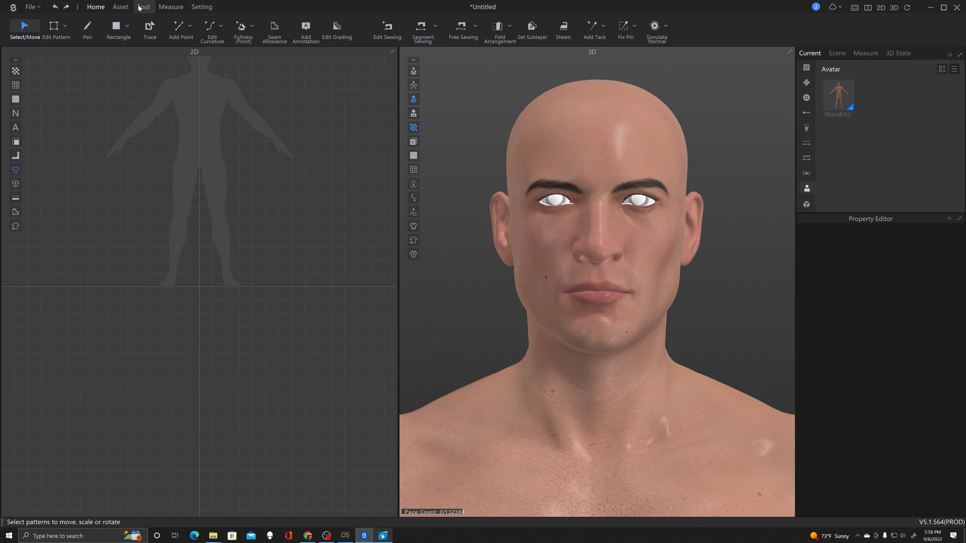
pyautogui.click(139, 7)
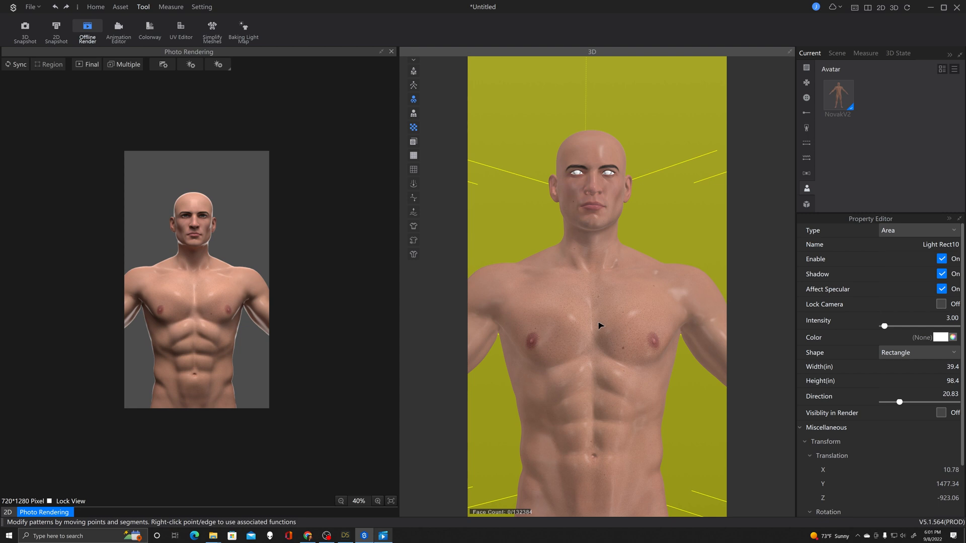
# - Set the render type of the avatar's Lips material to Leather
pyautogui.scroll(5, 573, 160)
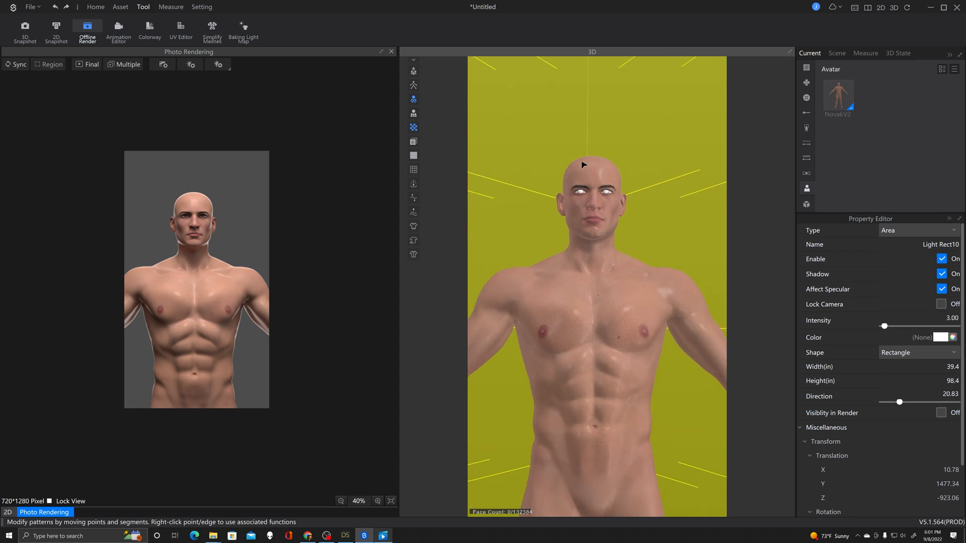
pyautogui.scroll(4, 616, 216)
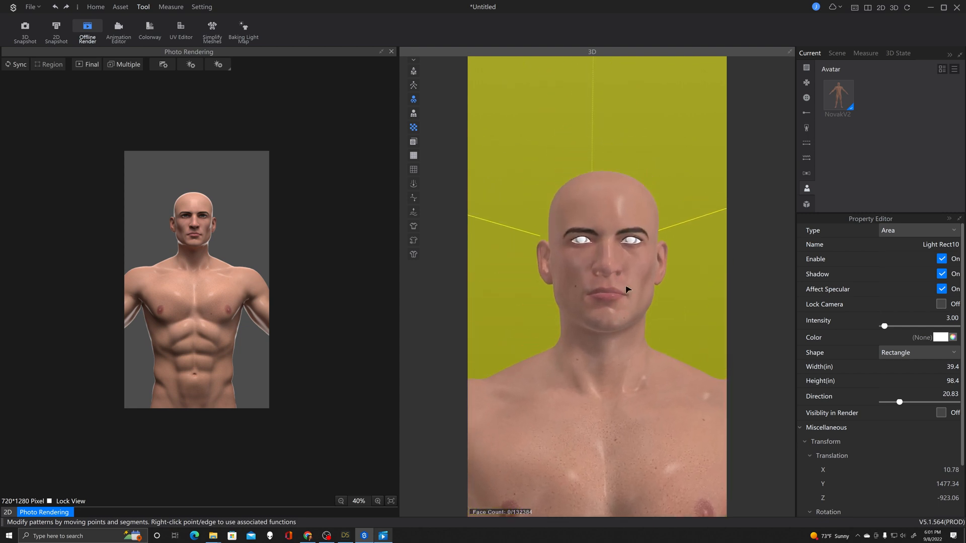
pyautogui.click(624, 302)
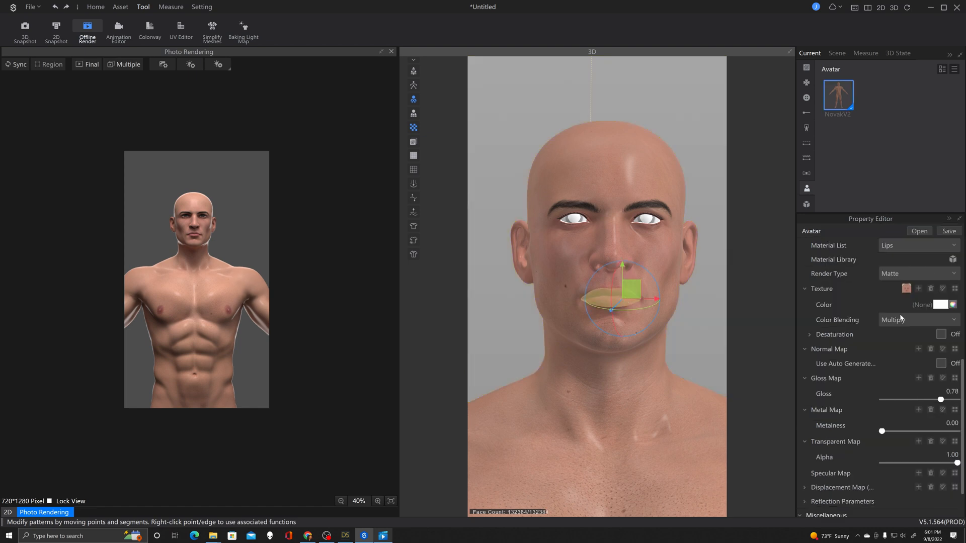
pyautogui.click(928, 273)
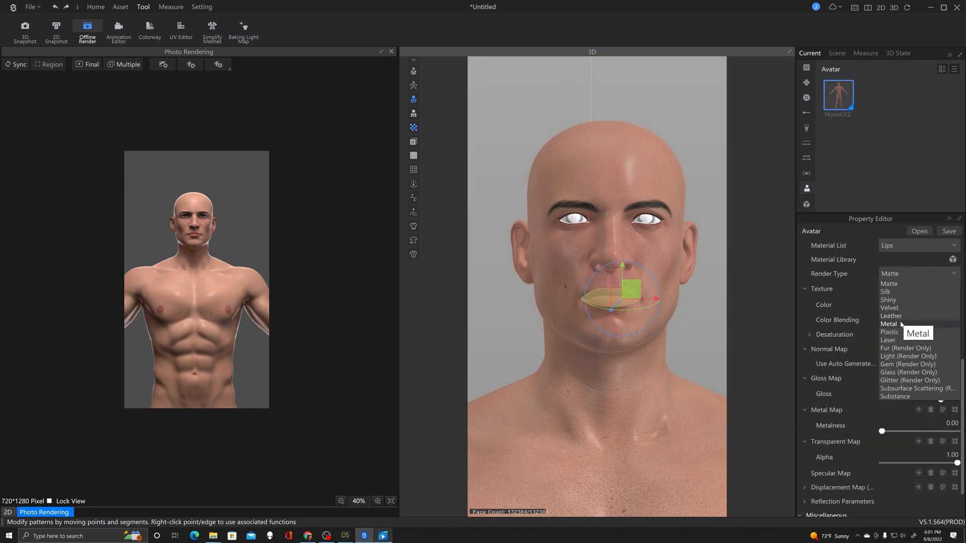
pyautogui.click(900, 317)
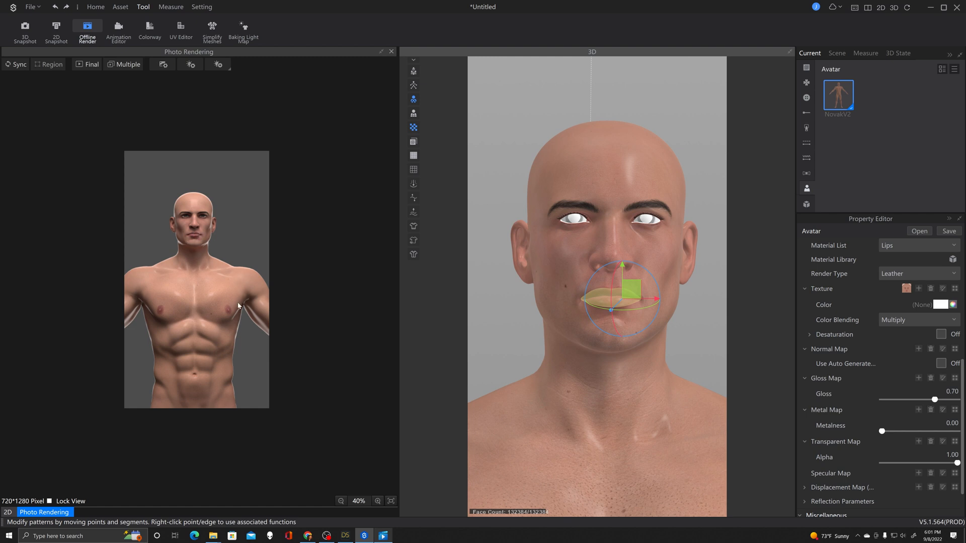
# - Lower the gloss of the Face material to 0.55 and of the Torso material to 0.53
pyautogui.click(634, 177)
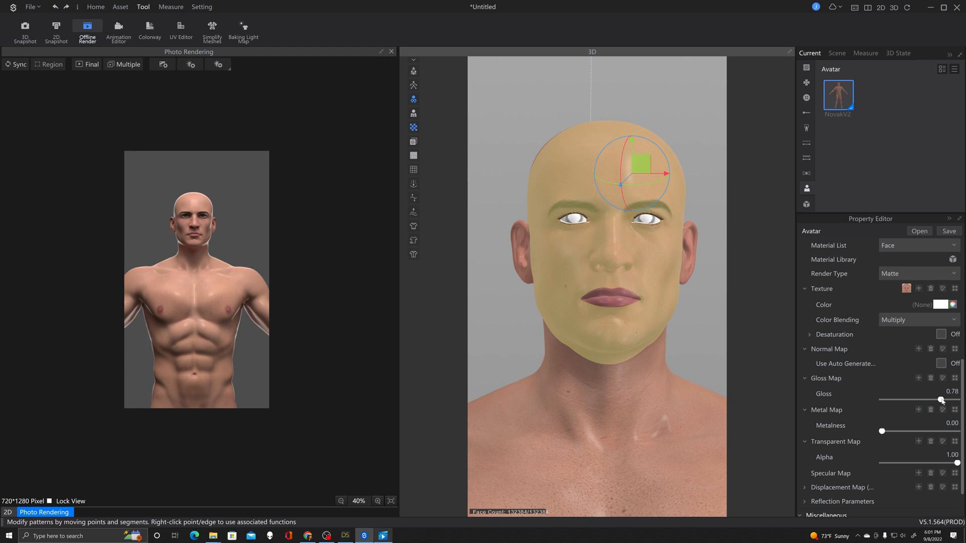
pyautogui.moveTo(943, 402); pyautogui.dragTo(926, 402)
pyautogui.click(668, 436)
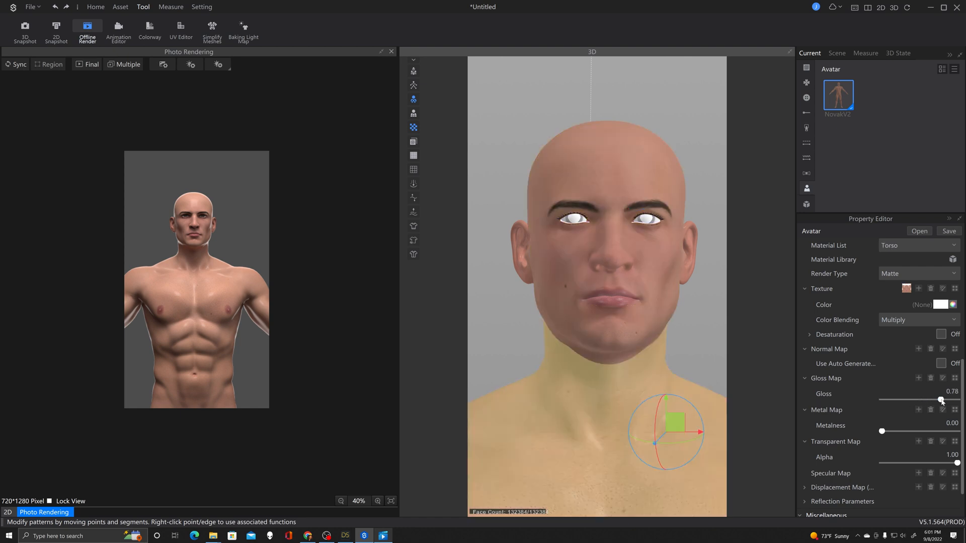
pyautogui.moveTo(940, 400); pyautogui.dragTo(923, 401)
# - Change the Face material's render type to Subsurface Scattering and review its shallow, medium and deep scattering parameters
pyautogui.click(630, 161)
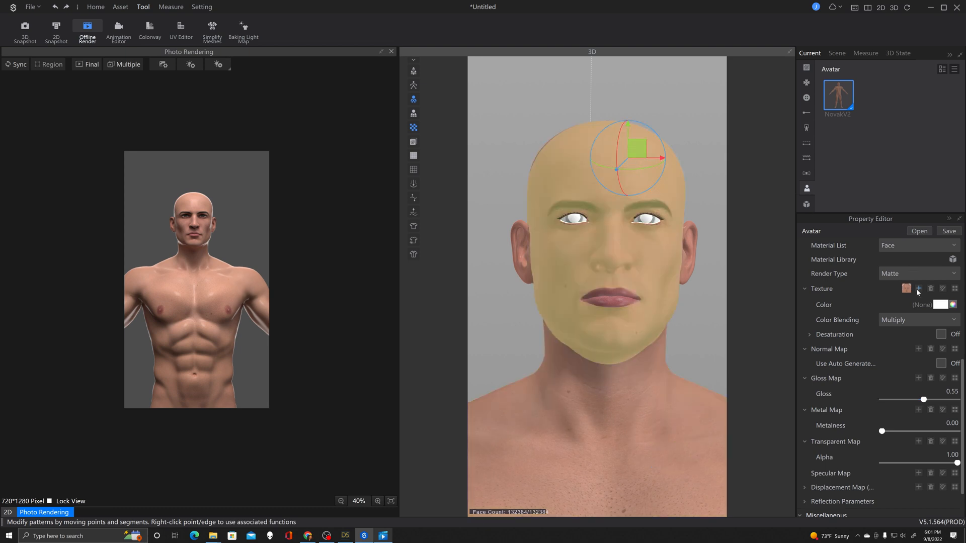
pyautogui.click(921, 275)
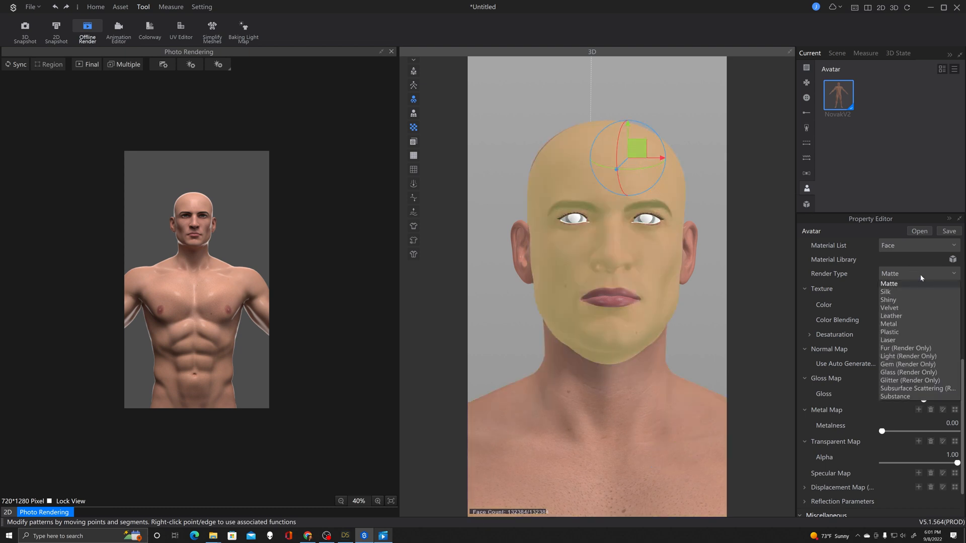
pyautogui.click(911, 388)
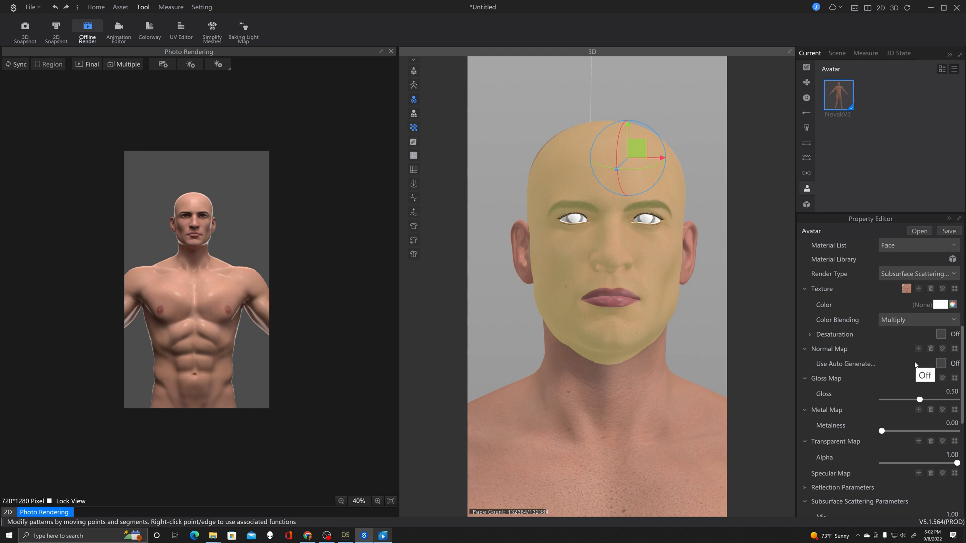
pyautogui.scroll(-5, 915, 365)
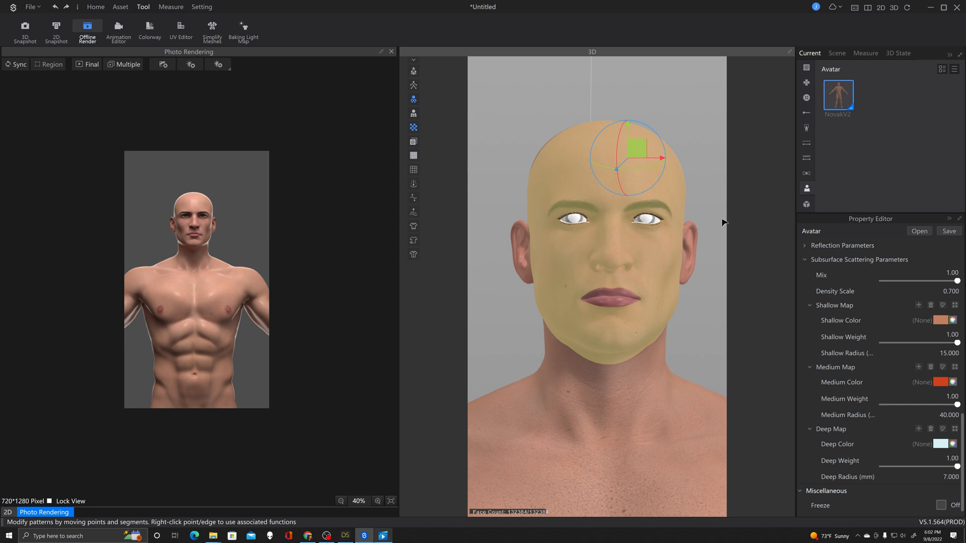
# - Set the render type of the avatar's Ears material to Subsurface Scattering
pyautogui.click(689, 254)
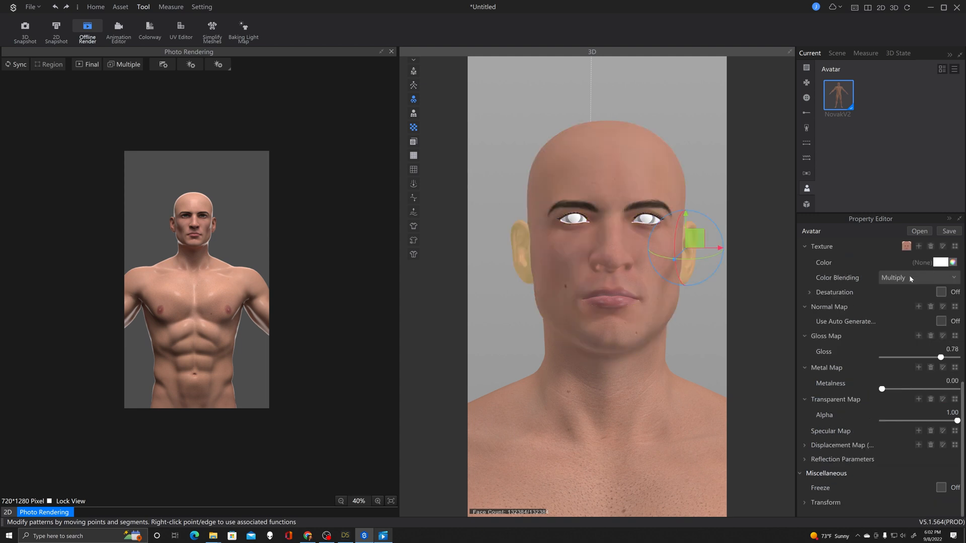
pyautogui.scroll(3, 904, 328)
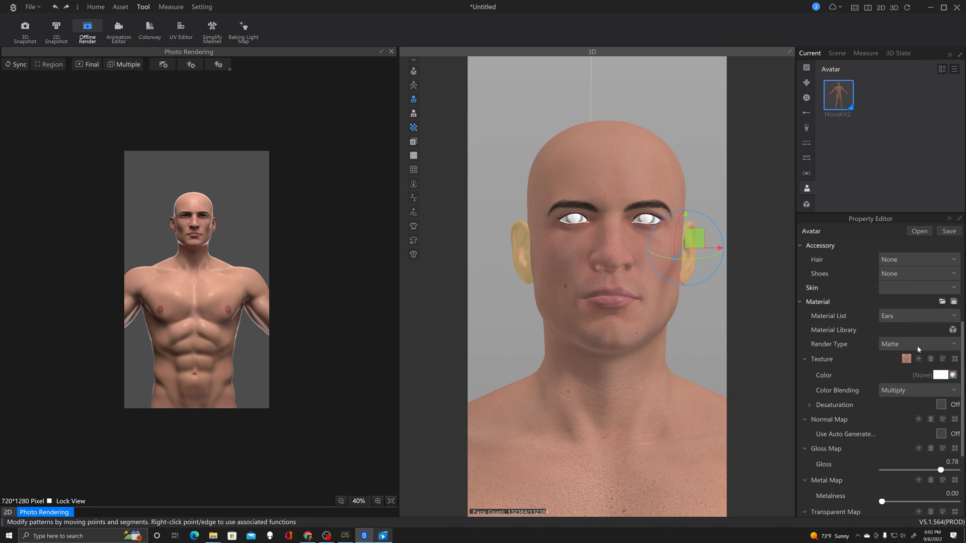
pyautogui.click(918, 345)
pyautogui.click(921, 466)
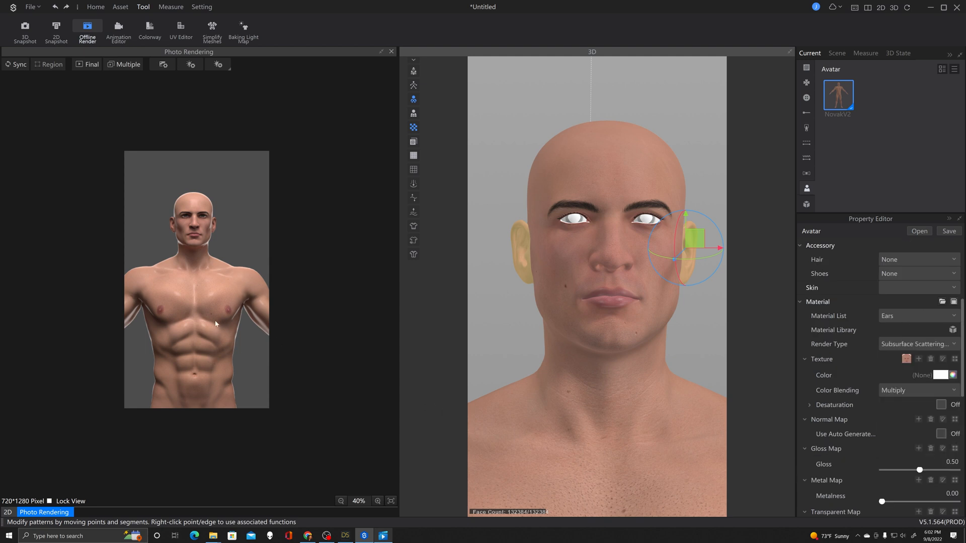
# - Set the render type of the avatar's Torso material to Subsurface Scattering
pyautogui.click(596, 452)
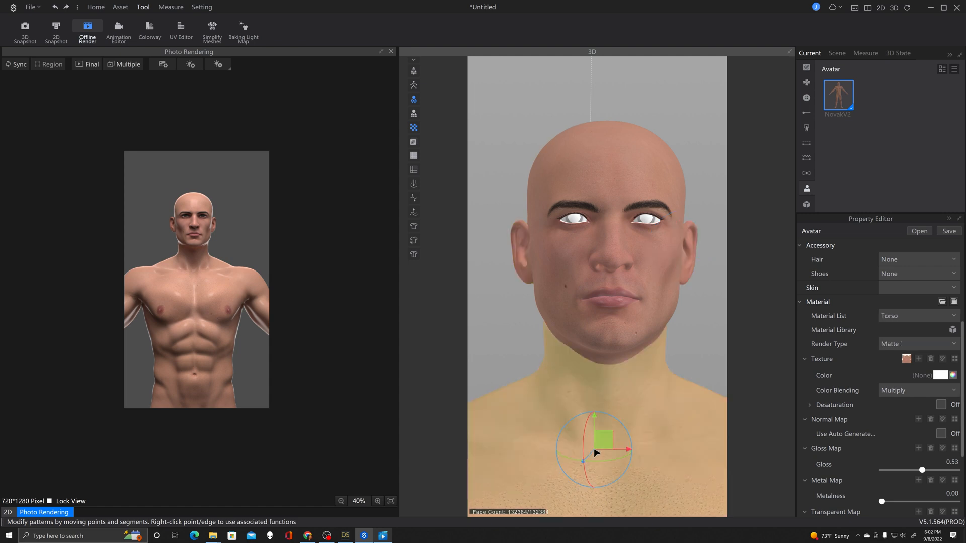
pyautogui.click(946, 346)
pyautogui.click(921, 461)
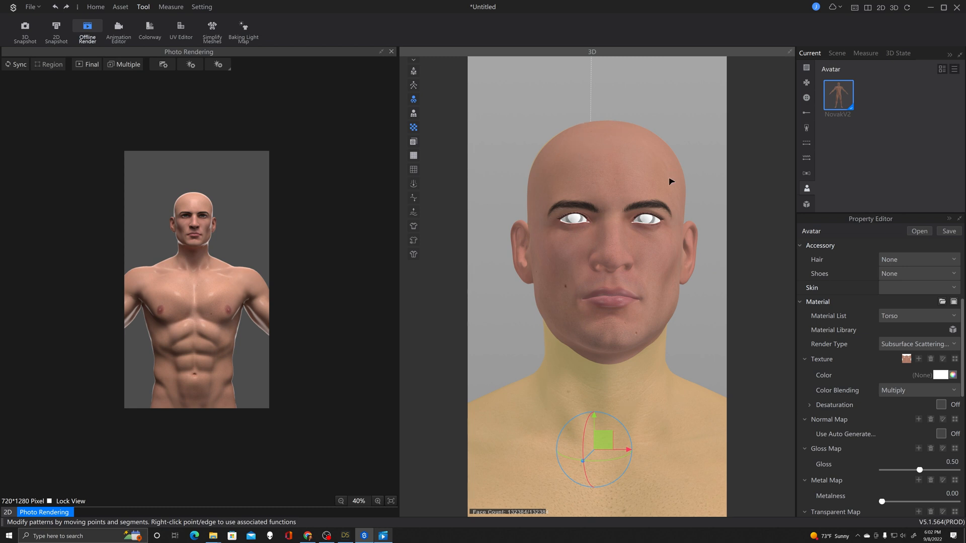
# - Check the render types assigned to the EyeMoisture, Cornea, Face, Ears and Torso materials
pyautogui.click(658, 222)
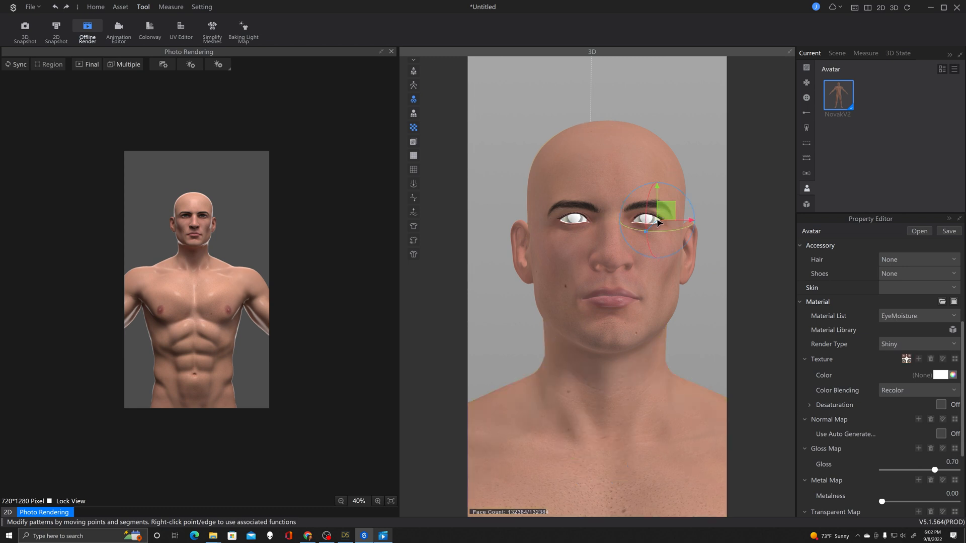
pyautogui.click(648, 223)
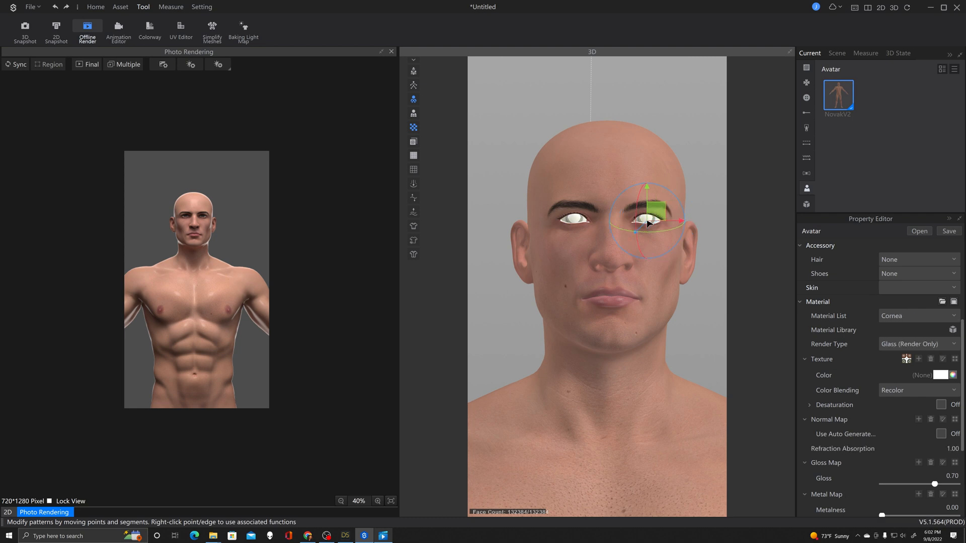
pyautogui.click(602, 157)
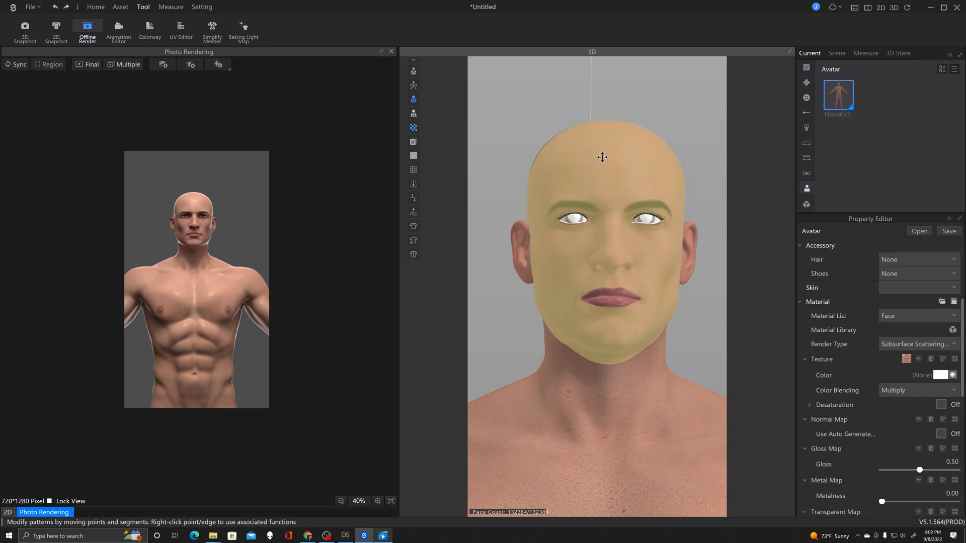
pyautogui.click(523, 236)
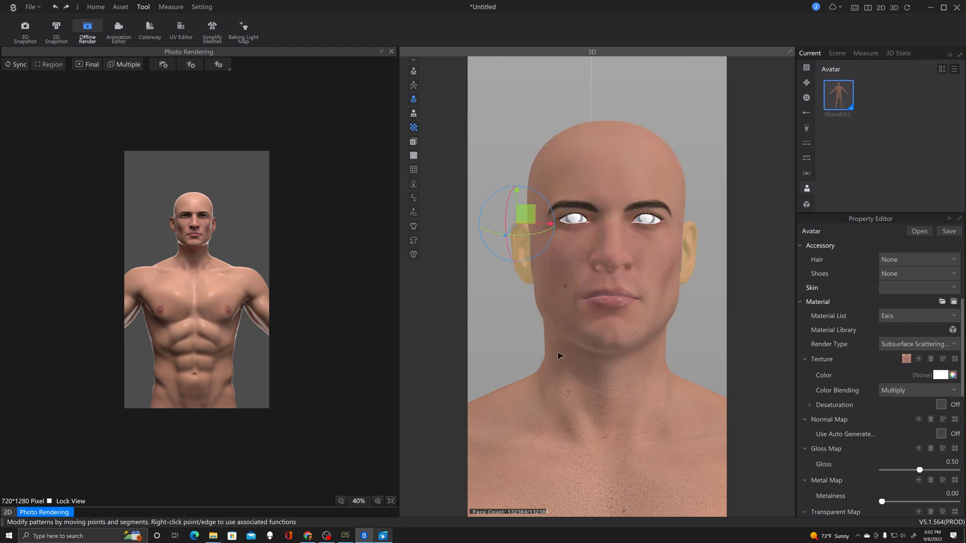
pyautogui.click(560, 357)
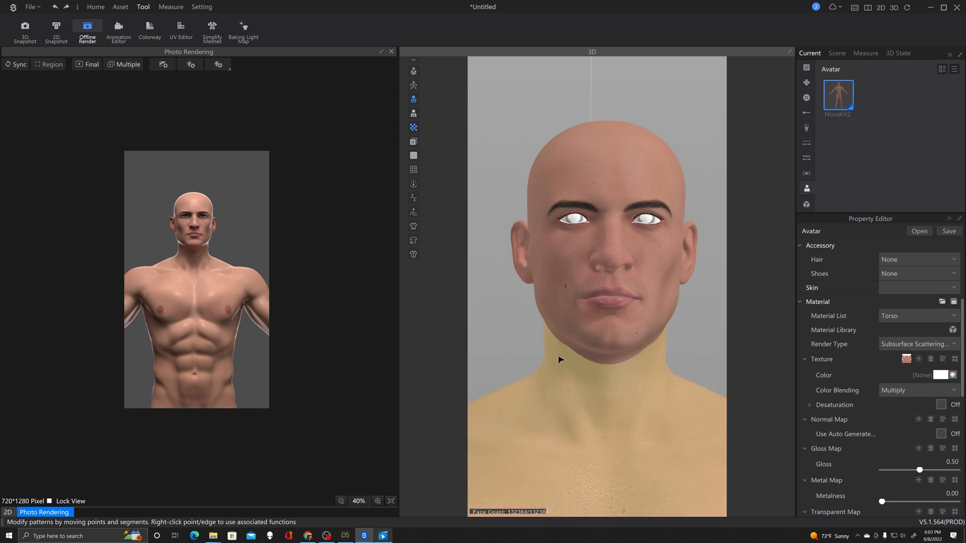
# - Sync the photo rendering with the edited materials, and compare the two skin renders closely in sidebyside.jpg
pyautogui.click(16, 65)
pyautogui.click(16, 68)
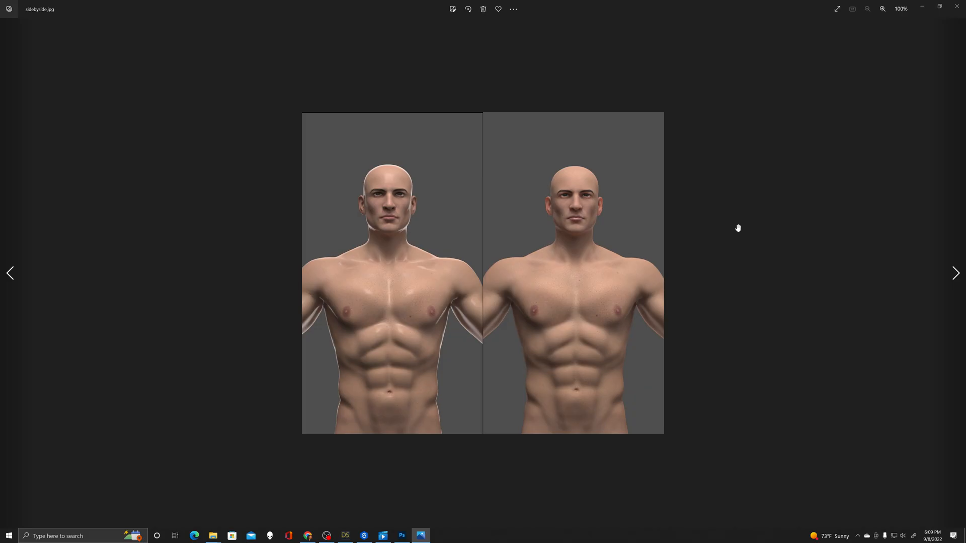
pyautogui.scroll(3, 737, 226)
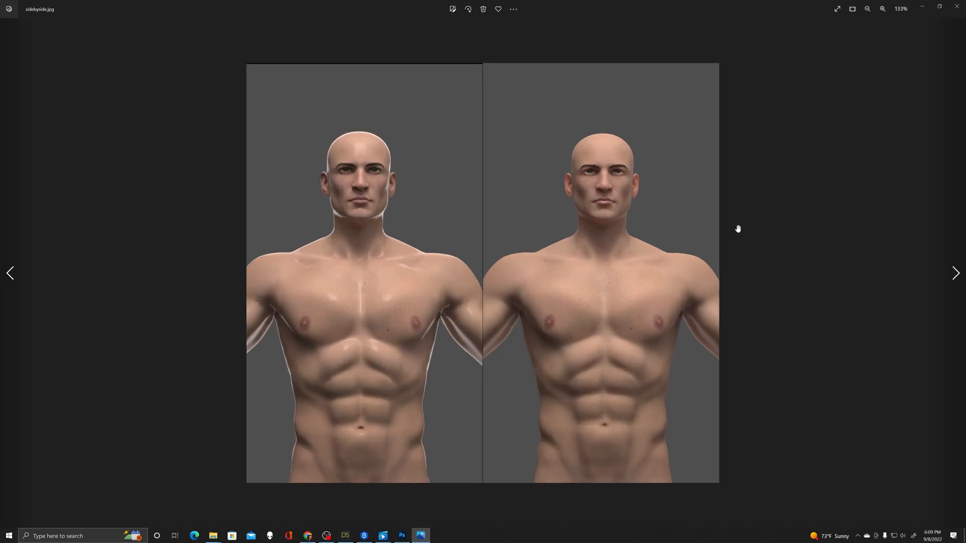
pyautogui.scroll(1, 788, 264)
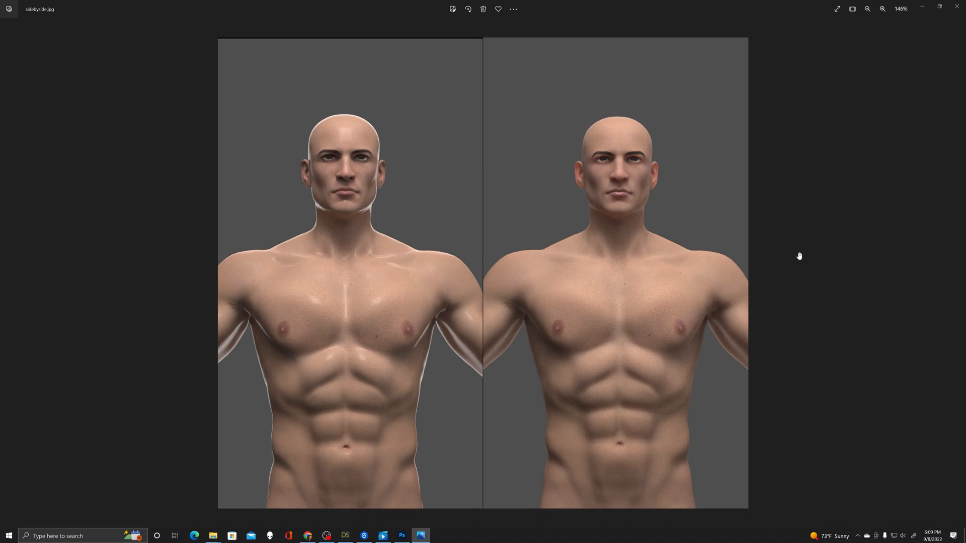